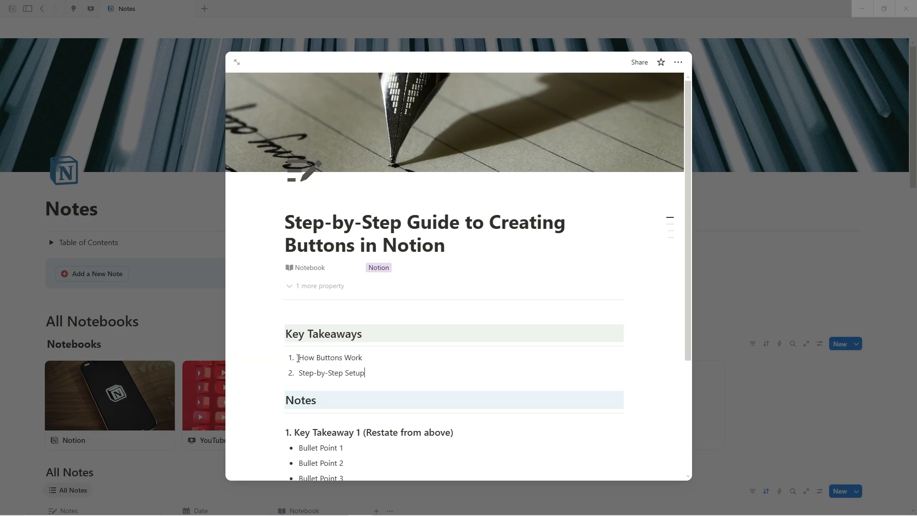
Add "Bonus Tip" as the third numbered item under Key Takeaways in the note
{"action": "key", "text": "Return"}
{"action": "type", "text": "Bonus Tip"}
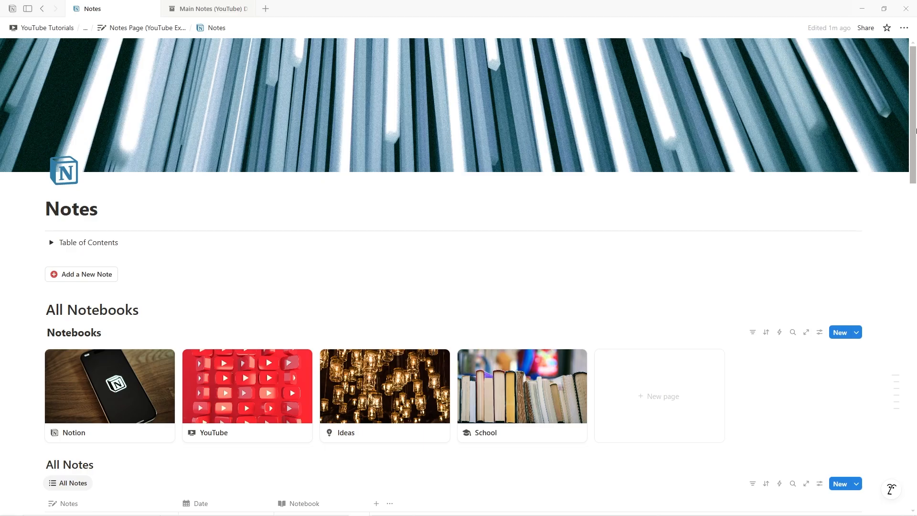
Examine the Notes page's table of contents, notebook gallery and All Notes list
{"action": "left_click_drag", "start_coordinate": [915, 132], "coordinate": [916, 160]}
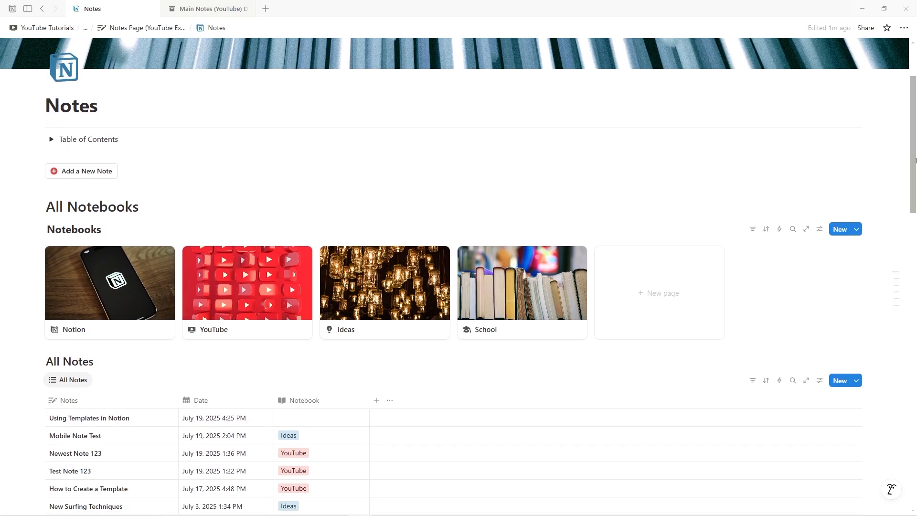
{"action": "left_click", "coordinate": [51, 145]}
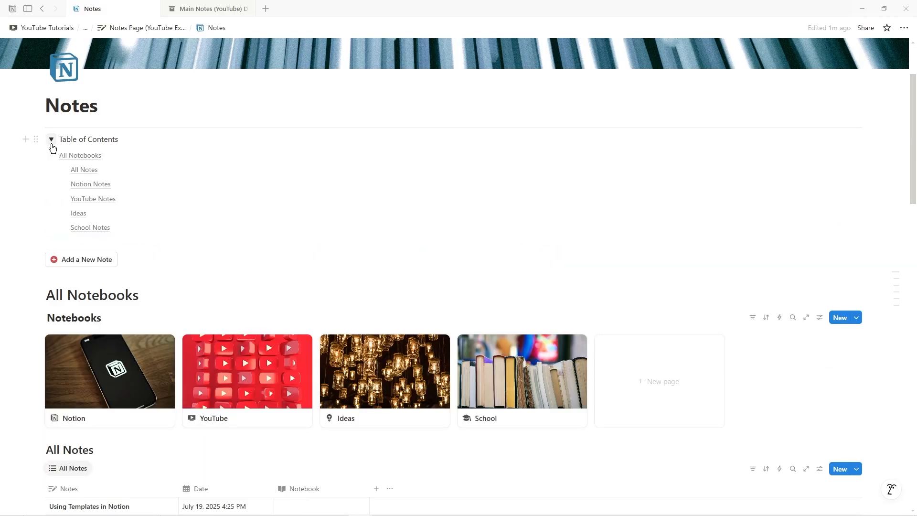
{"action": "left_click", "coordinate": [53, 145]}
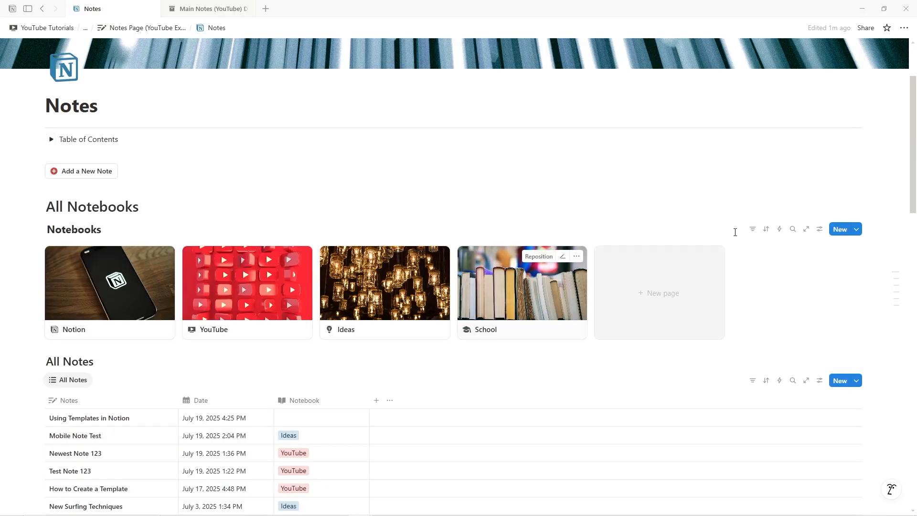
{"action": "scroll", "coordinate": [913, 125], "scroll_direction": "down", "scroll_amount": 5}
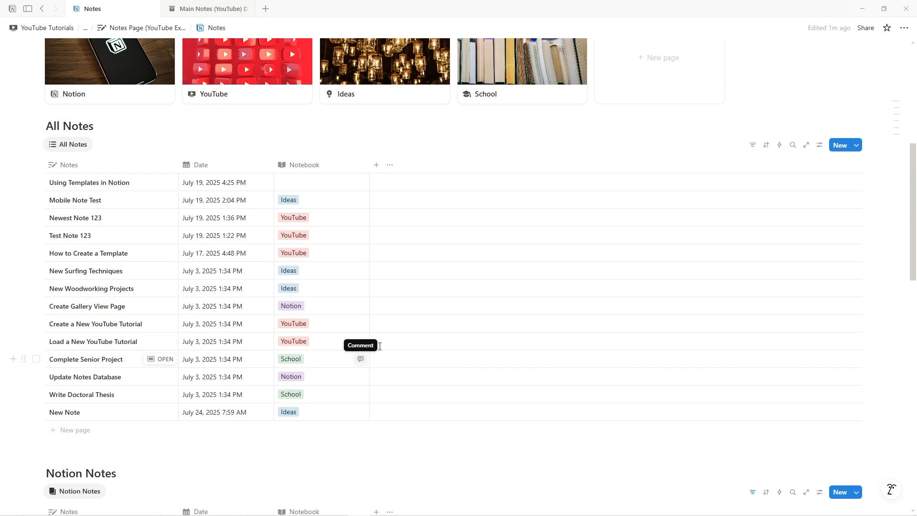
{"action": "left_click_drag", "start_coordinate": [913, 195], "coordinate": [916, 85]}
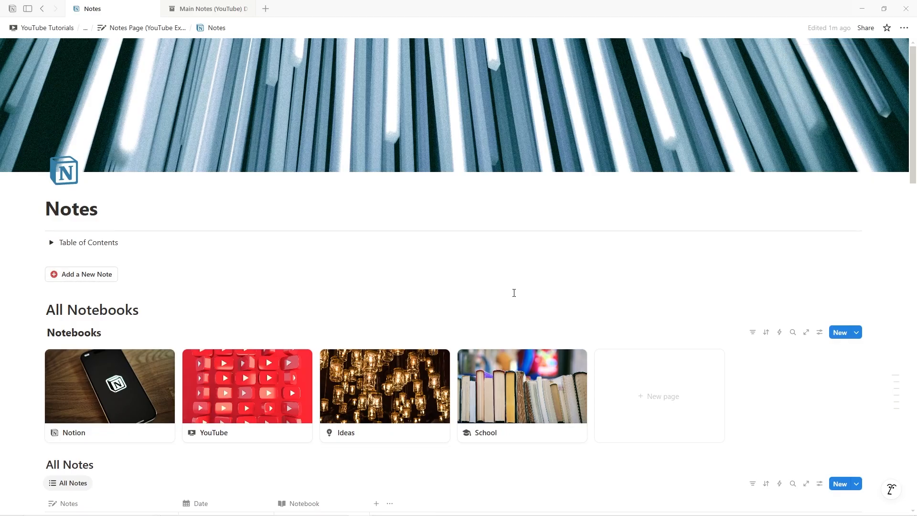
{"action": "scroll", "coordinate": [849, 261], "scroll_direction": "down", "scroll_amount": 4}
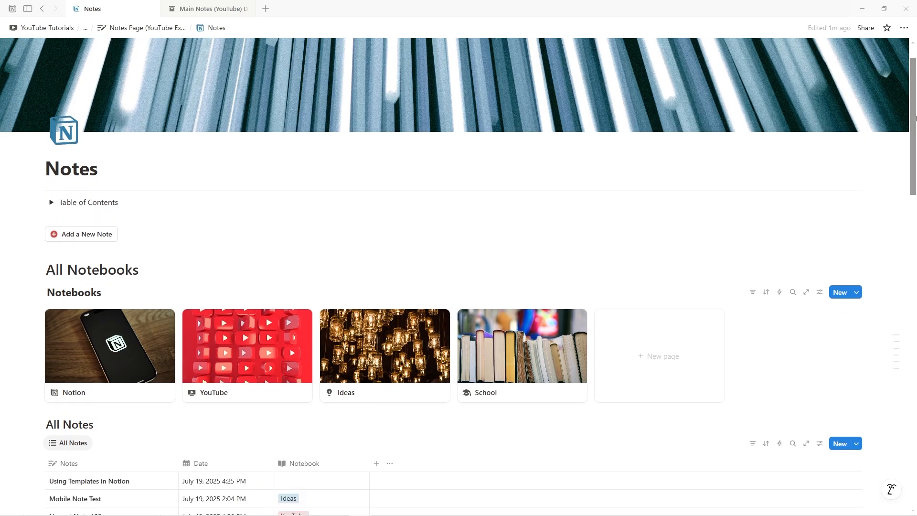
{"action": "scroll", "coordinate": [889, 213], "scroll_direction": "down", "scroll_amount": 2}
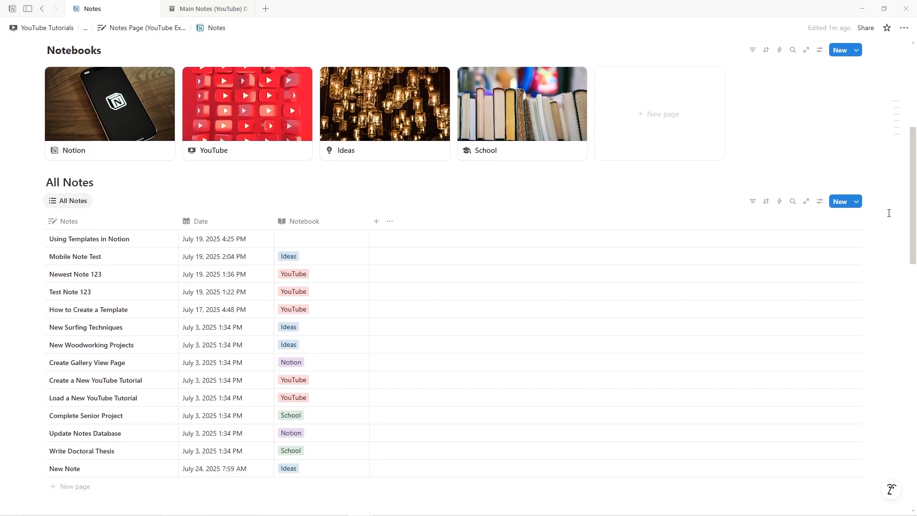
Create a test note from the All Notes database view and move it to the trash
{"action": "left_click", "coordinate": [839, 202]}
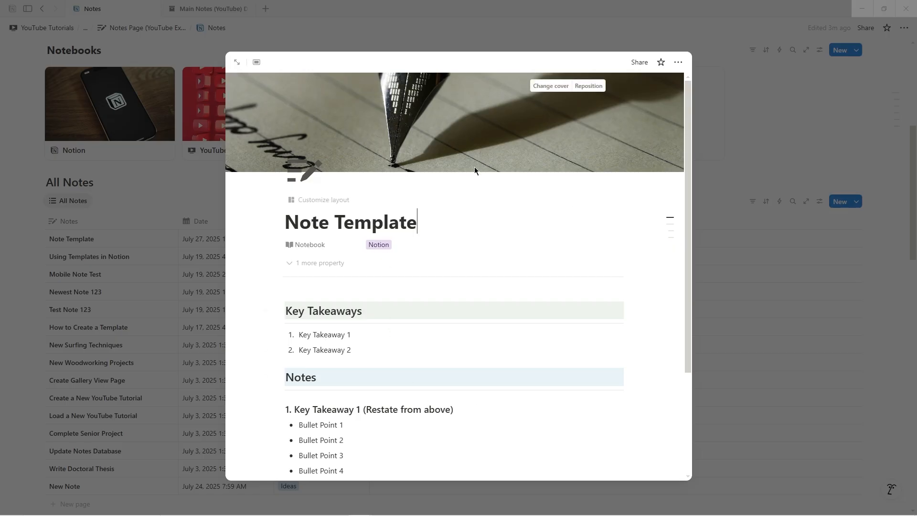
{"action": "left_click", "coordinate": [678, 62]}
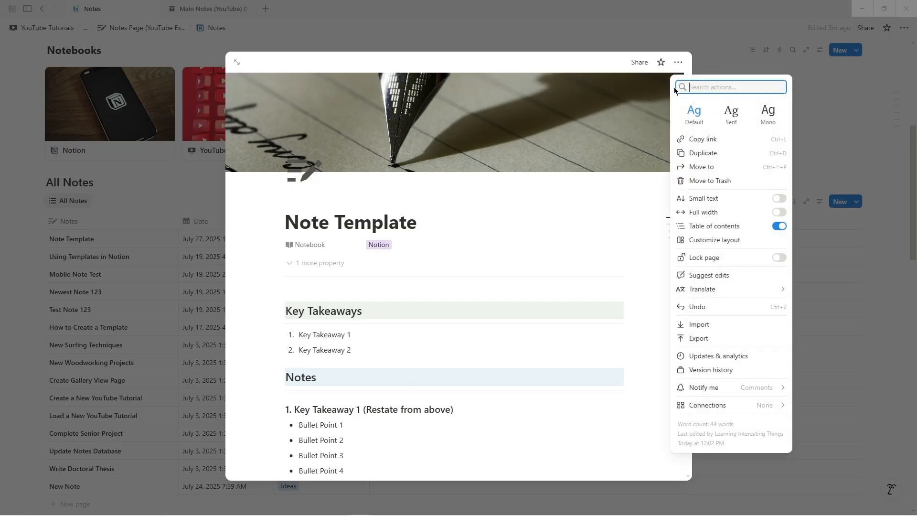
{"action": "left_click", "coordinate": [711, 180]}
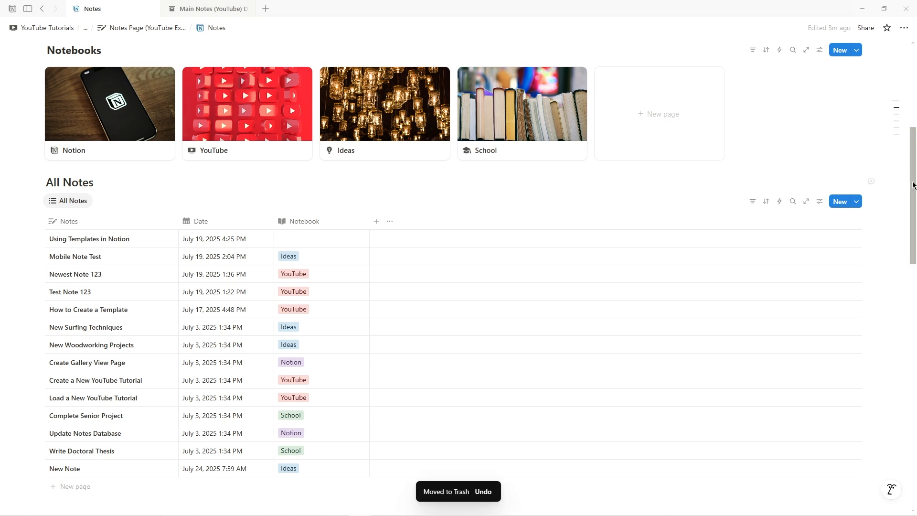
Create a test note with the existing Add a New Note button and move it to the trash
{"action": "scroll", "coordinate": [914, 180], "scroll_direction": "up", "scroll_amount": 5}
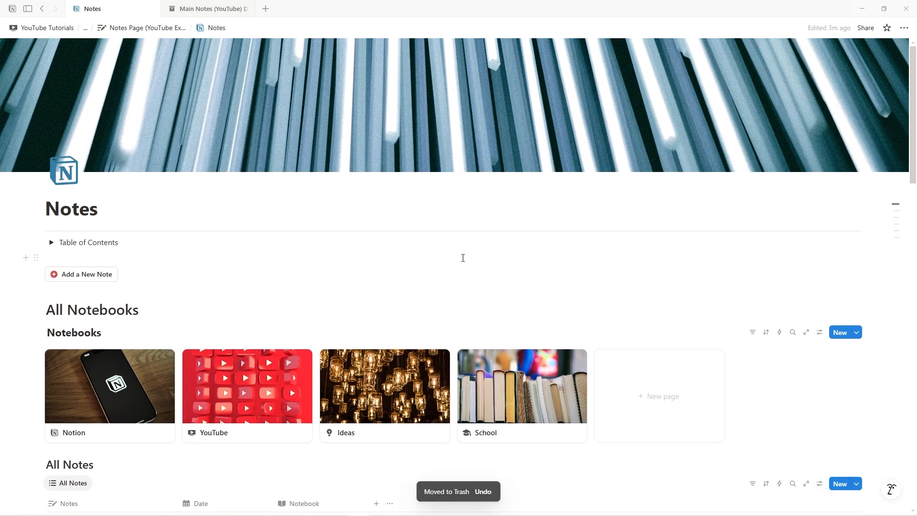
{"action": "left_click", "coordinate": [105, 277]}
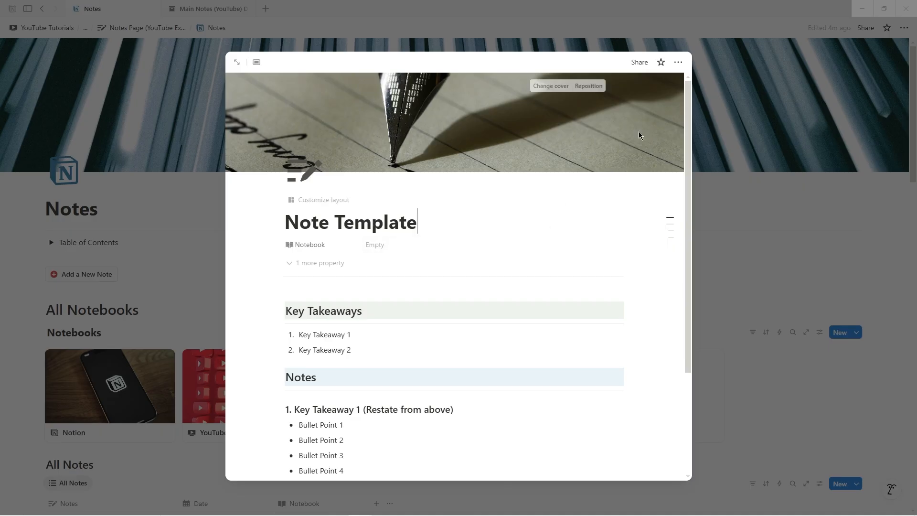
{"action": "left_click", "coordinate": [678, 62]}
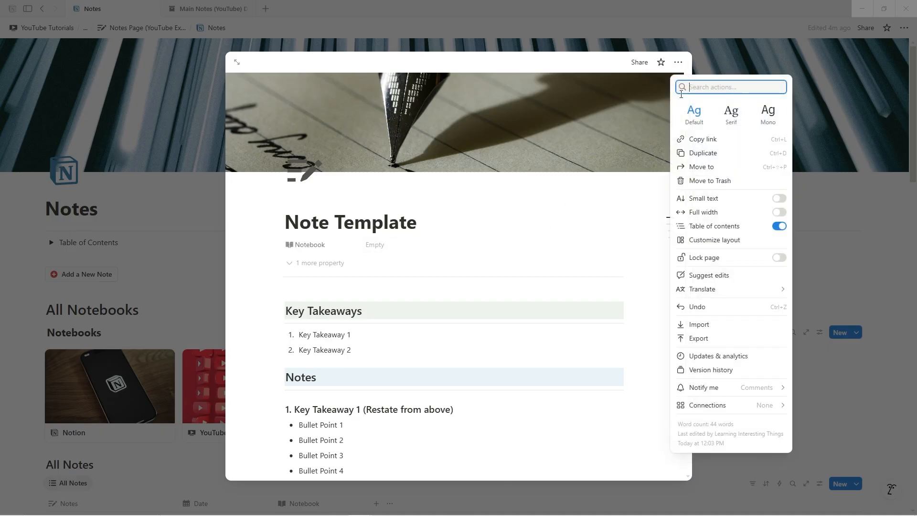
{"action": "left_click", "coordinate": [706, 181]}
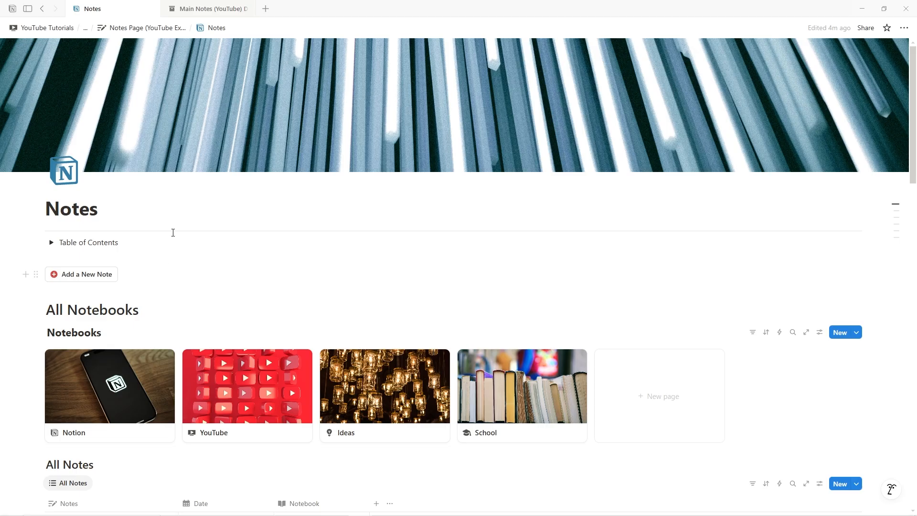
Set Note Template as the default template for all views in the Main Notes (YouTube) Database
{"action": "left_click", "coordinate": [222, 9]}
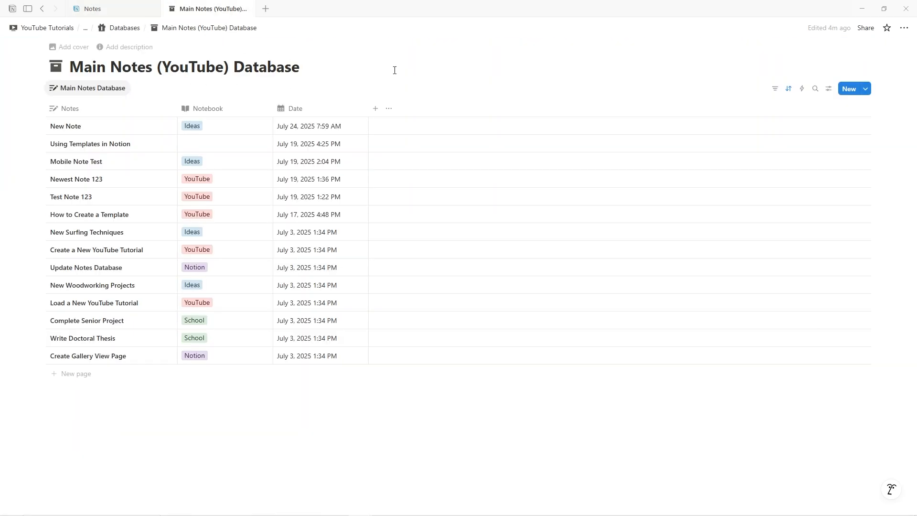
{"action": "left_click", "coordinate": [865, 89]}
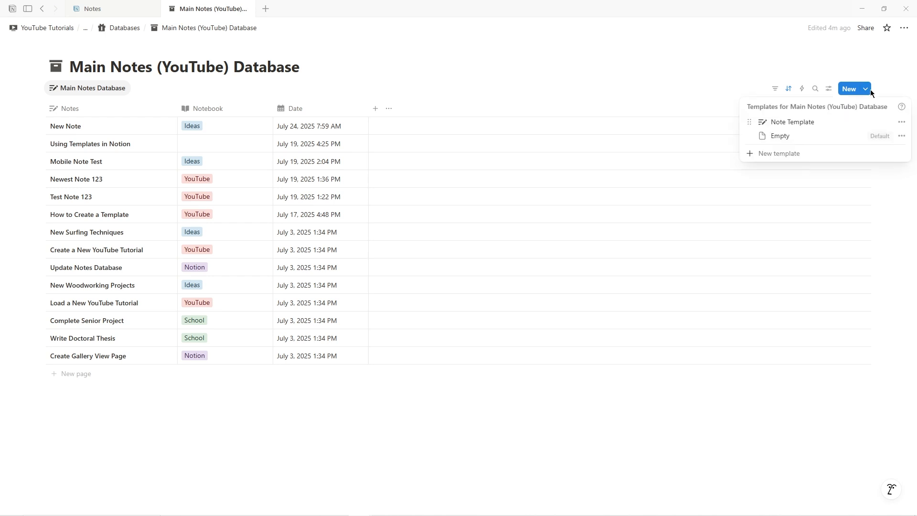
{"action": "left_click", "coordinate": [902, 122]}
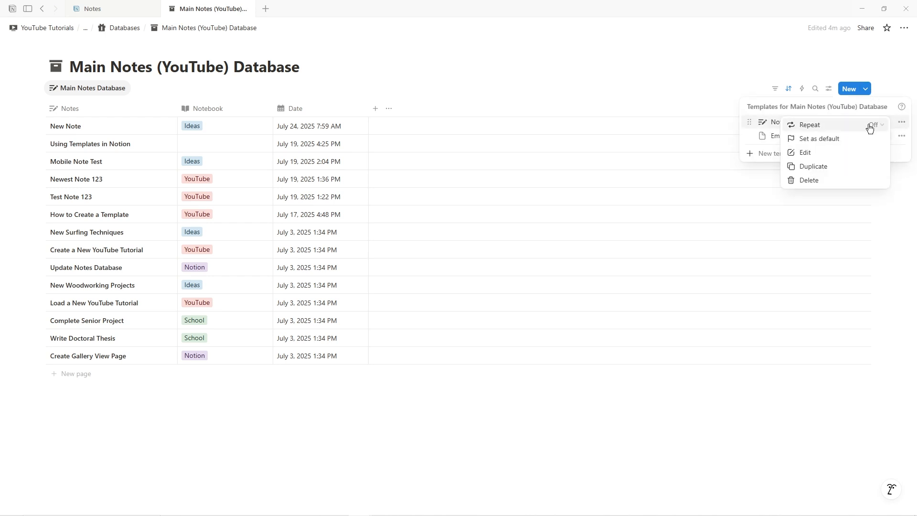
{"action": "left_click", "coordinate": [823, 144]}
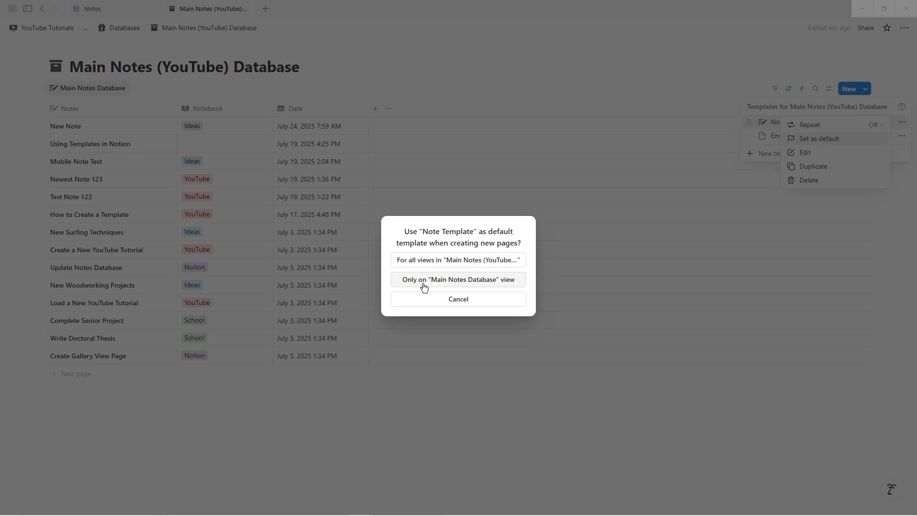
{"action": "left_click", "coordinate": [449, 265]}
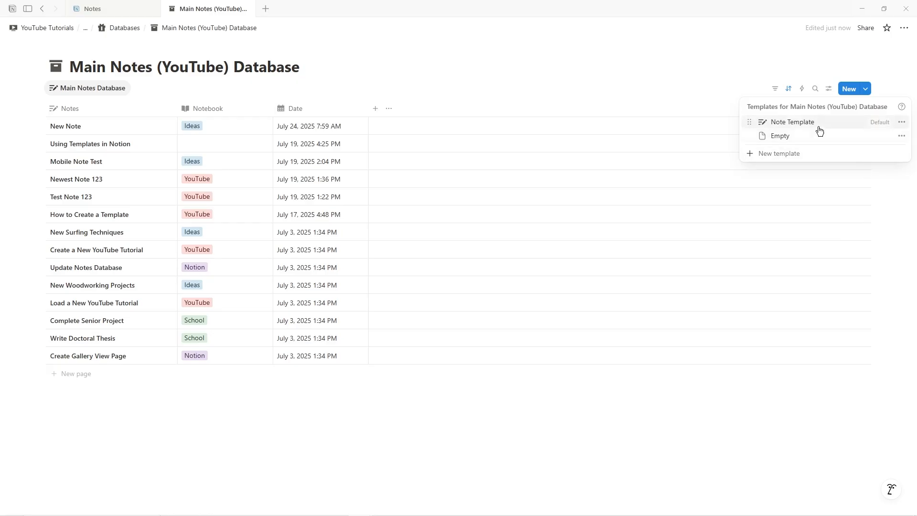
{"action": "left_click", "coordinate": [721, 99]}
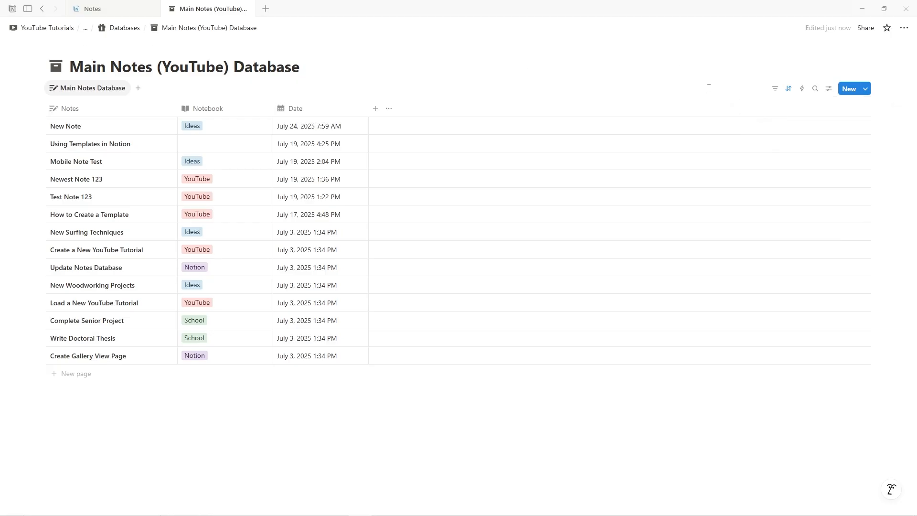
Delete the existing Add a New Note button from the Notes page
{"action": "left_click", "coordinate": [109, 11]}
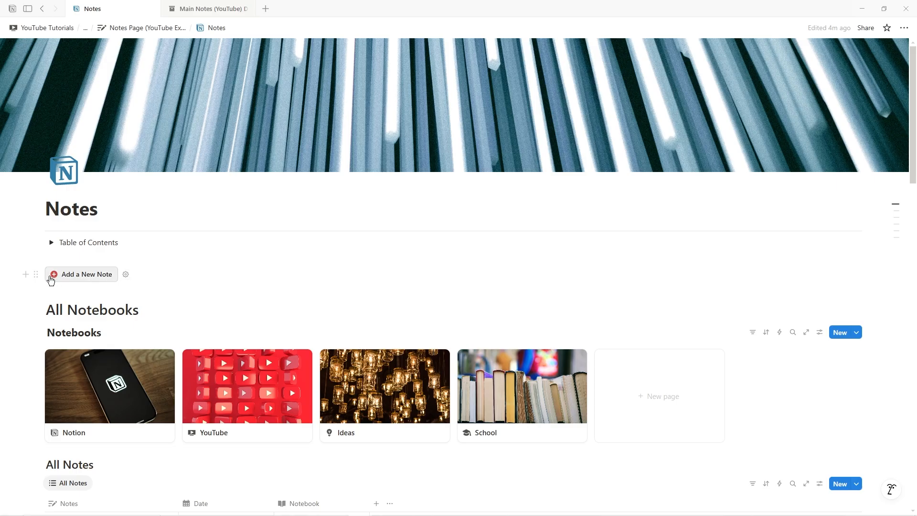
{"action": "left_click", "coordinate": [37, 275]}
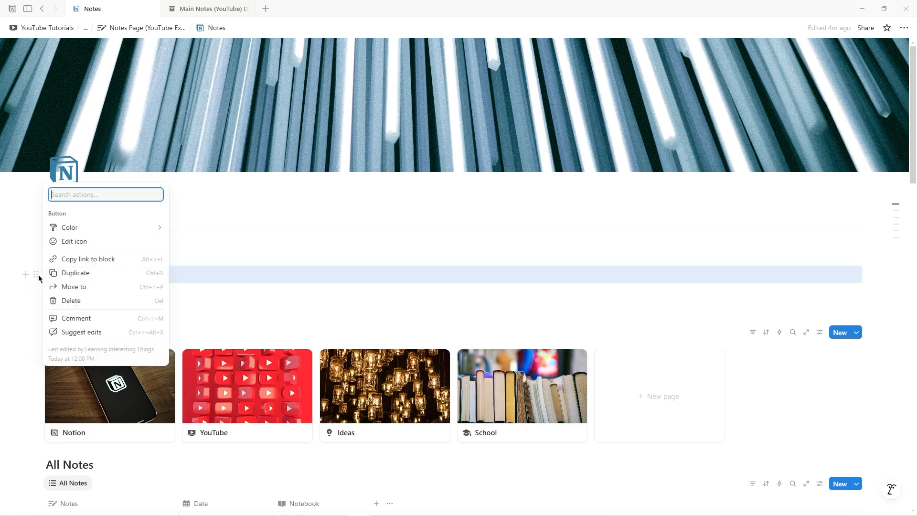
{"action": "left_click", "coordinate": [69, 301]}
Insert a new button block on its own line below the Table of Contents toggle, leaving an empty line between
{"action": "left_click", "coordinate": [85, 264]}
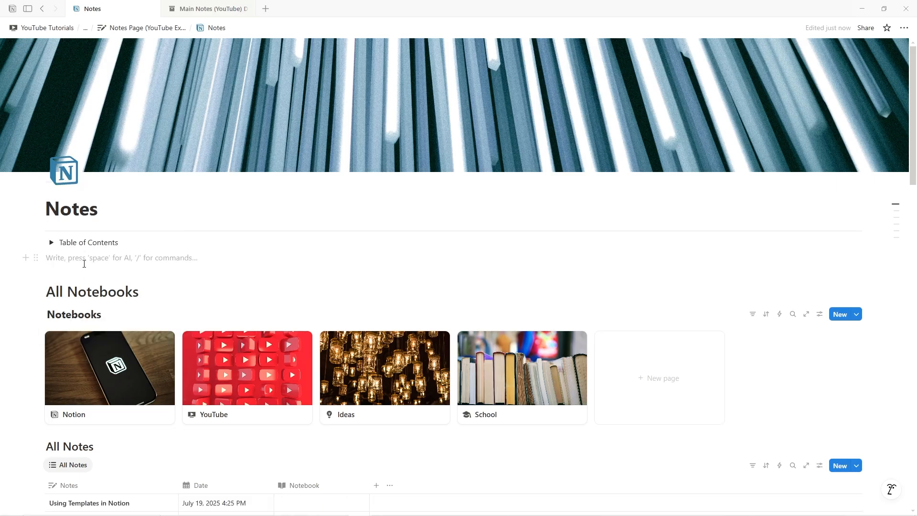
{"action": "key", "text": "Return"}
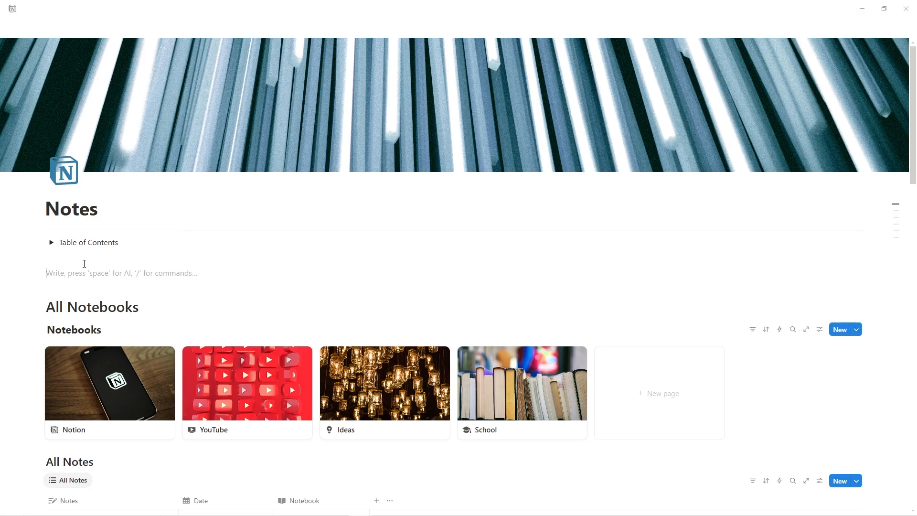
{"action": "type", "text": "/button"}
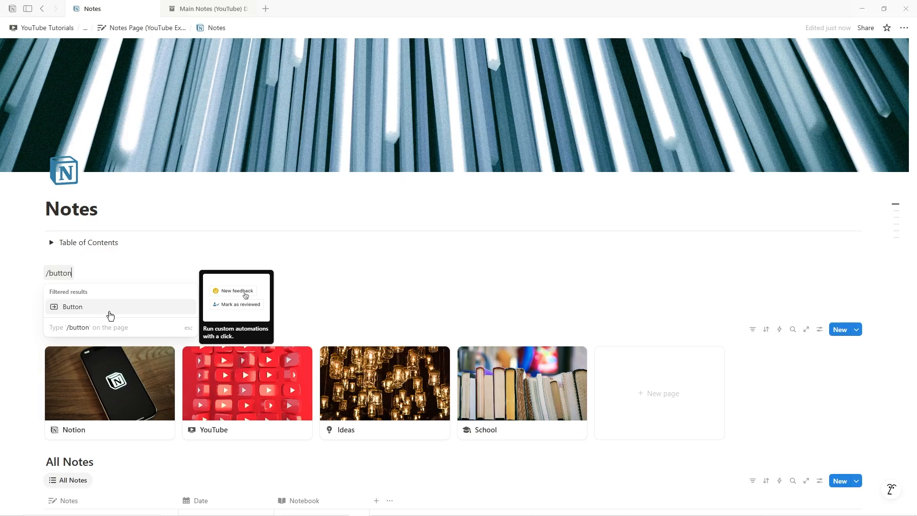
{"action": "left_click", "coordinate": [92, 312]}
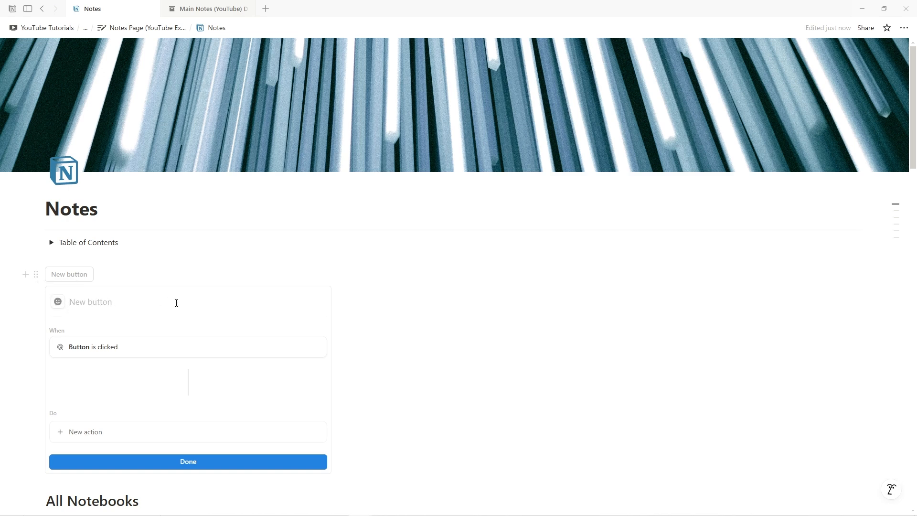
Name the new button "Add a New Note", give it a red circled plus icon, and save it
{"action": "type", "text": "Add a New Note"}
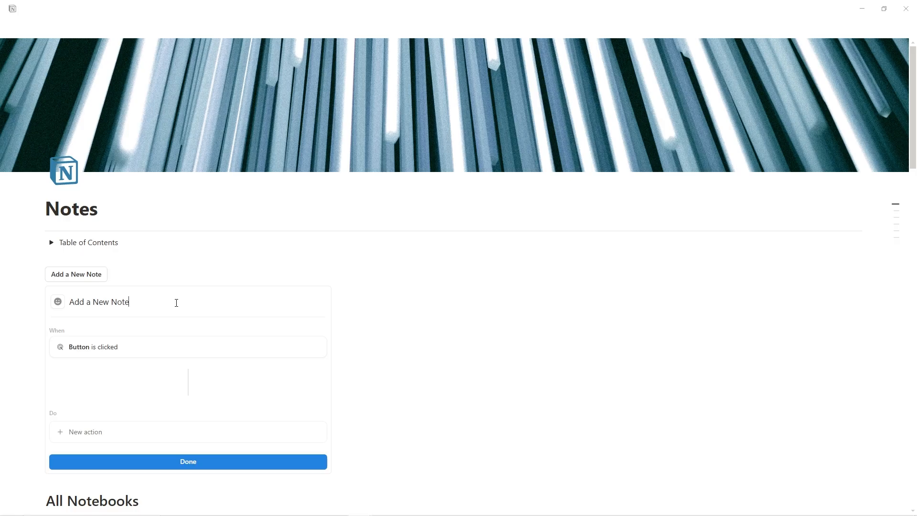
{"action": "left_click", "coordinate": [58, 301]}
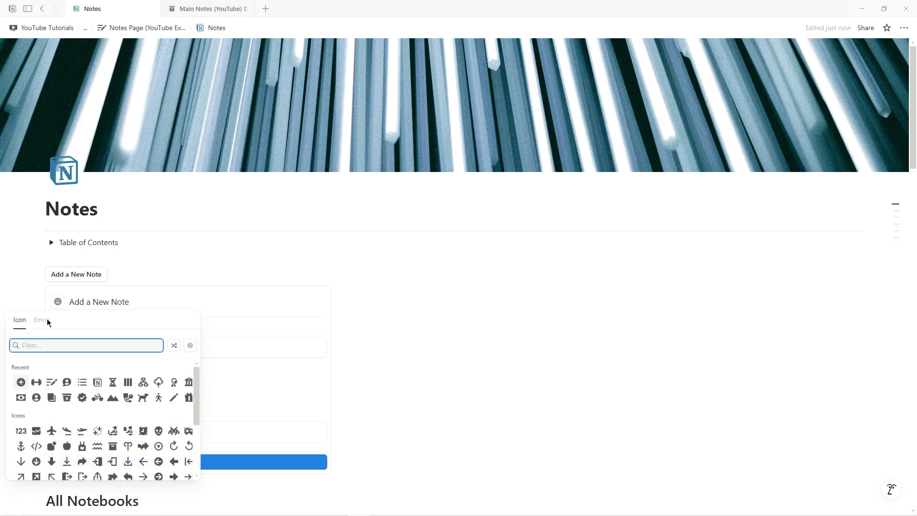
{"action": "left_click", "coordinate": [21, 382]}
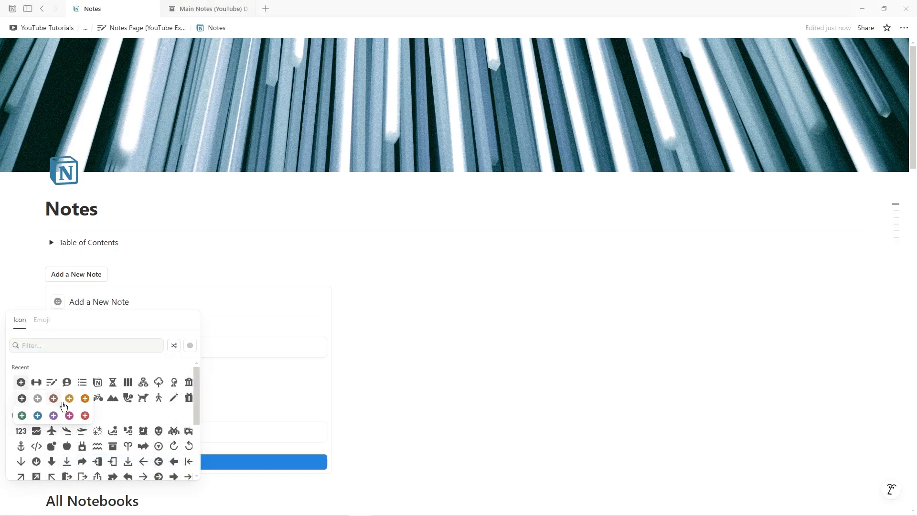
{"action": "left_click", "coordinate": [86, 416]}
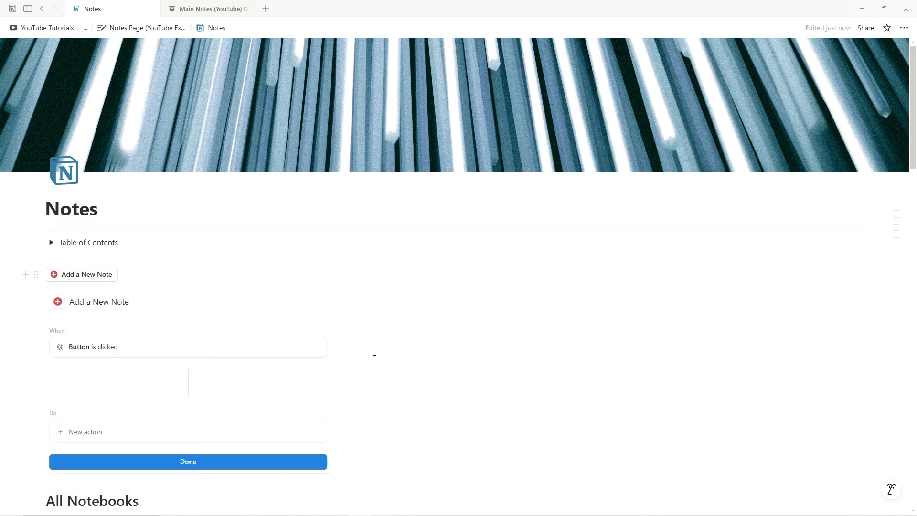
{"action": "left_click", "coordinate": [196, 461]}
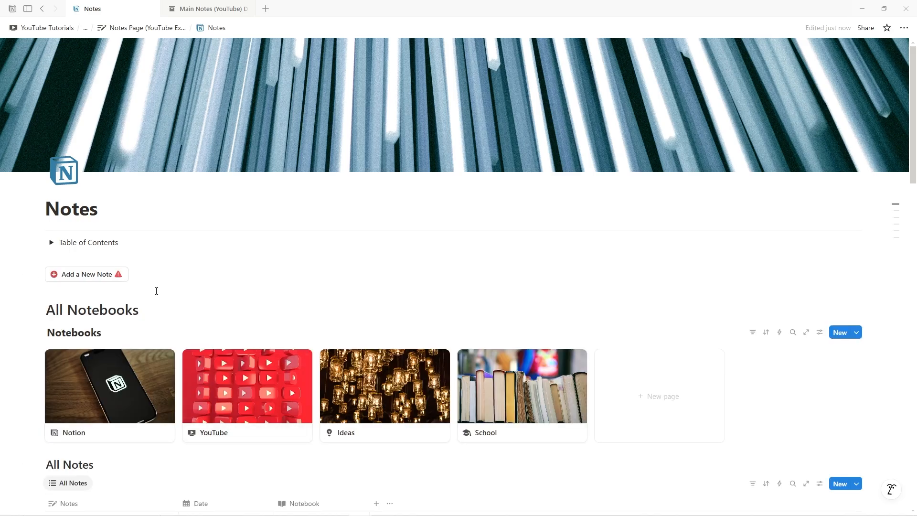
Edit the Add a New Note button and give it an action that adds a page to the Main Notes (YouTube) Database
{"action": "mouse_move", "coordinate": [118, 279]}
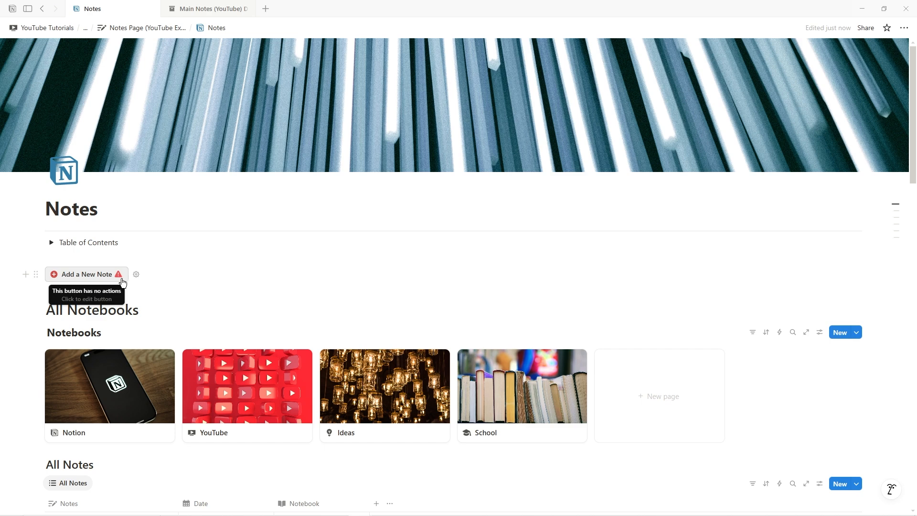
{"action": "left_click", "coordinate": [136, 276]}
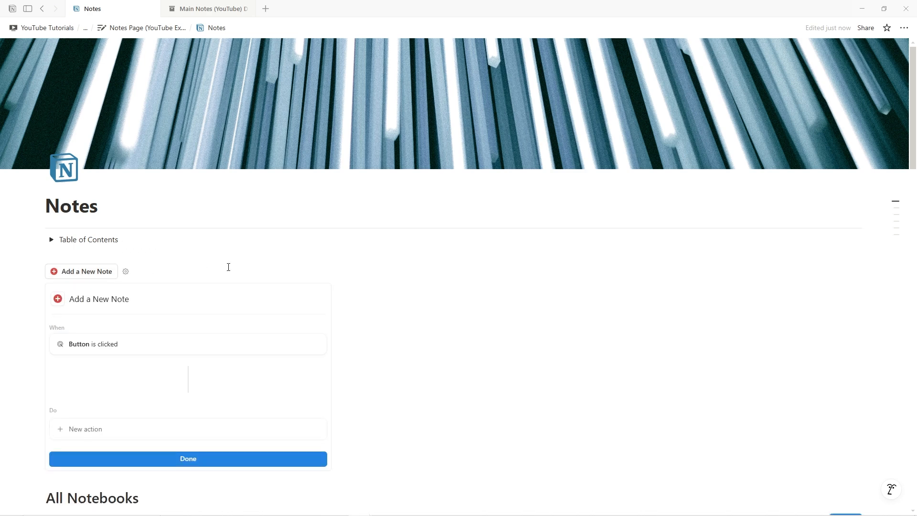
{"action": "scroll", "coordinate": [228, 267], "scroll_direction": "down", "scroll_amount": 2}
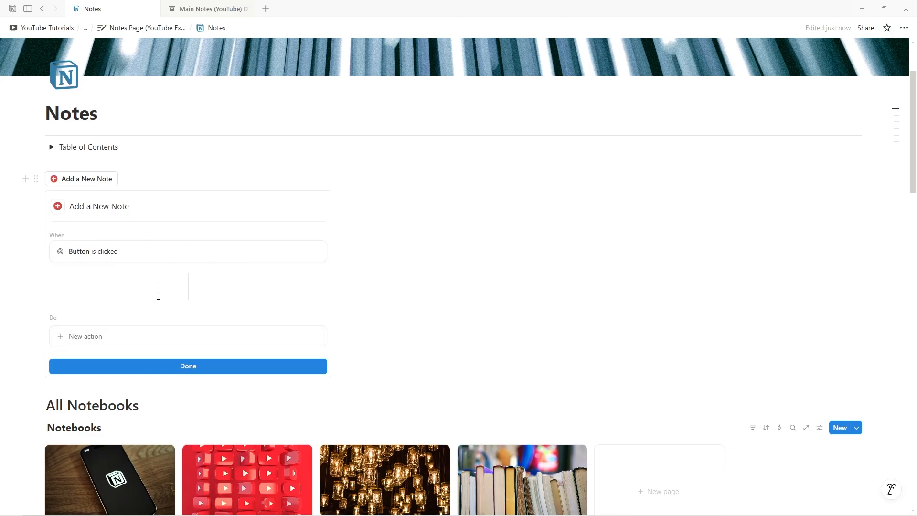
{"action": "left_click", "coordinate": [93, 338]}
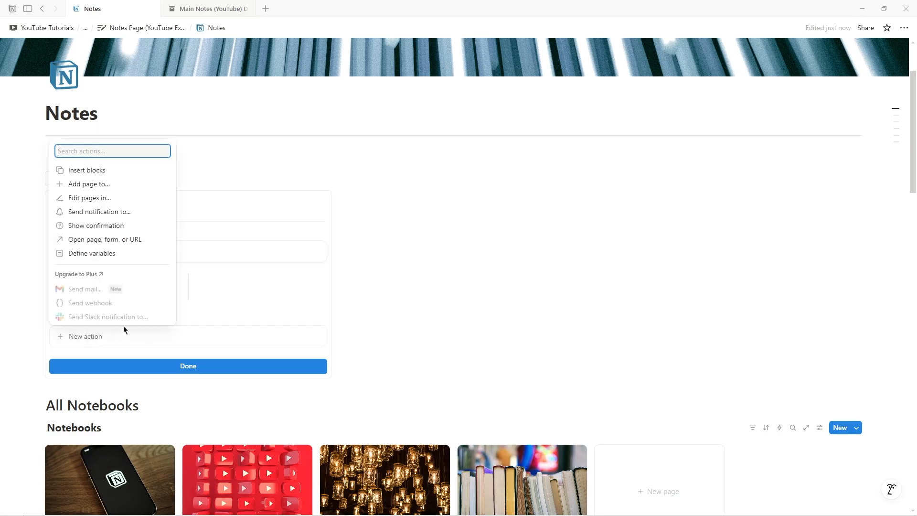
{"action": "left_click", "coordinate": [97, 185]}
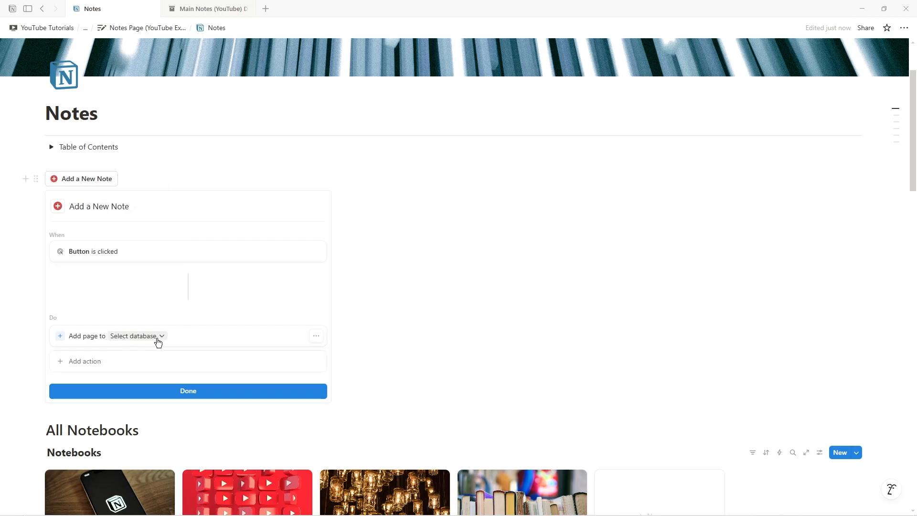
{"action": "left_click", "coordinate": [225, 10]}
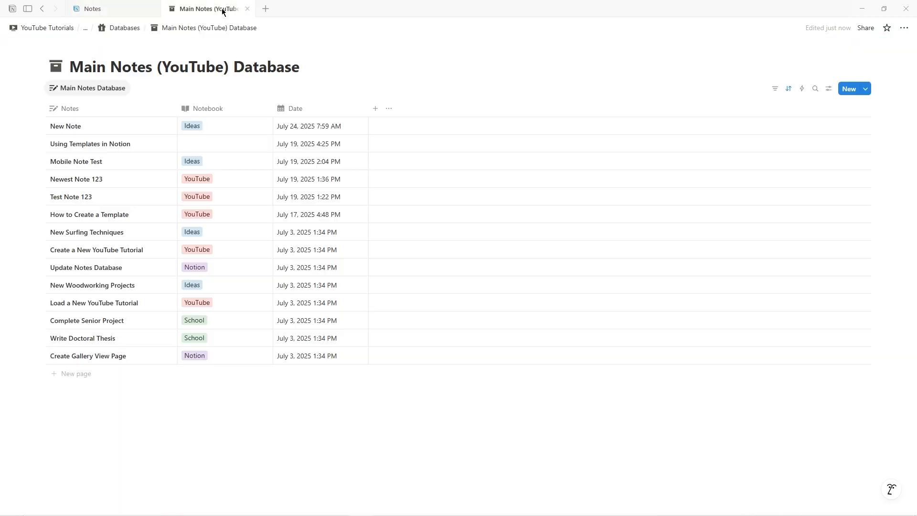
{"action": "left_click", "coordinate": [125, 13]}
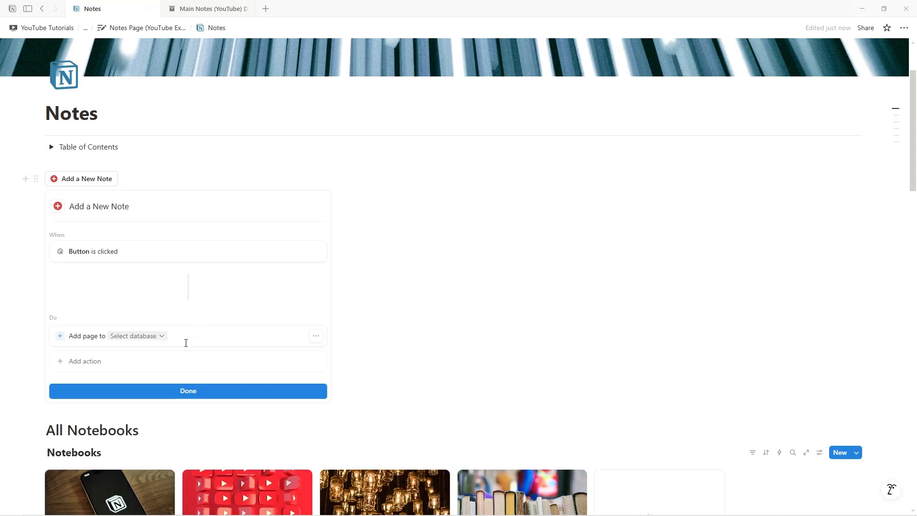
{"action": "left_click", "coordinate": [160, 337]}
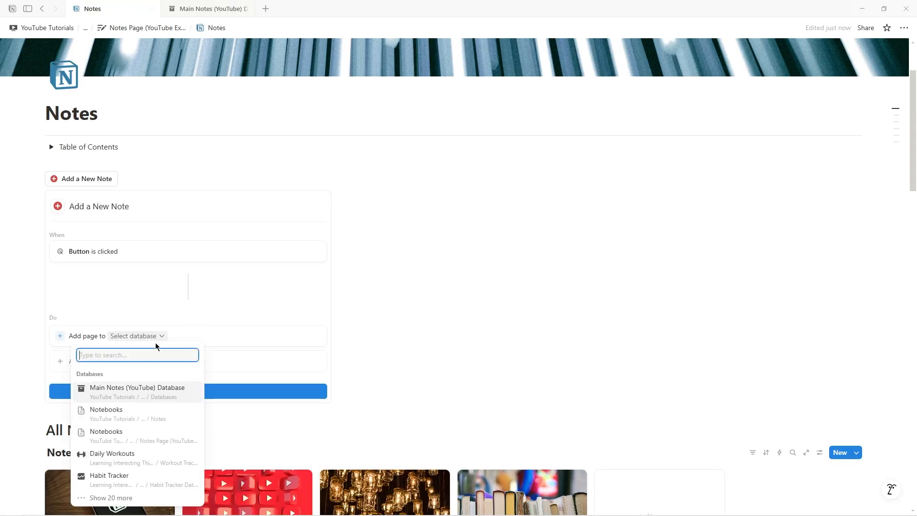
{"action": "left_click", "coordinate": [133, 394]}
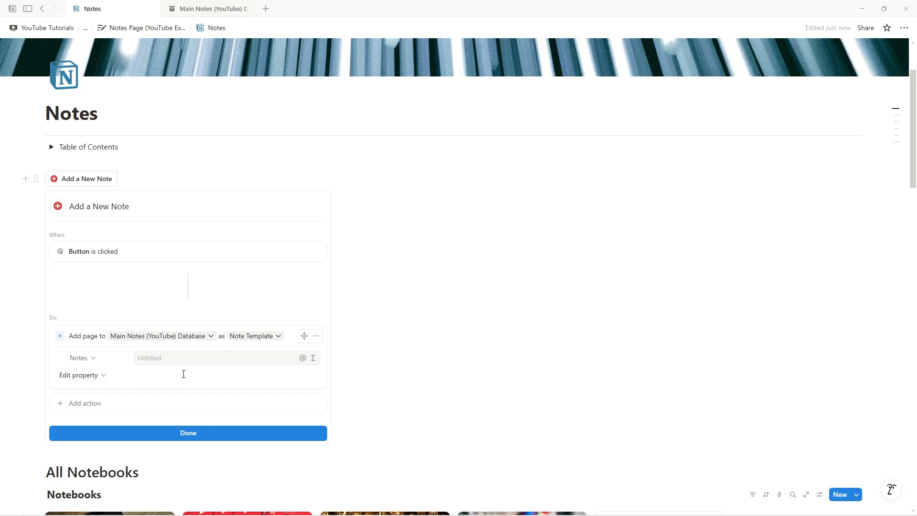
Include the Notebook property in the add-page action and leave its value unselected
{"action": "left_click", "coordinate": [108, 378]}
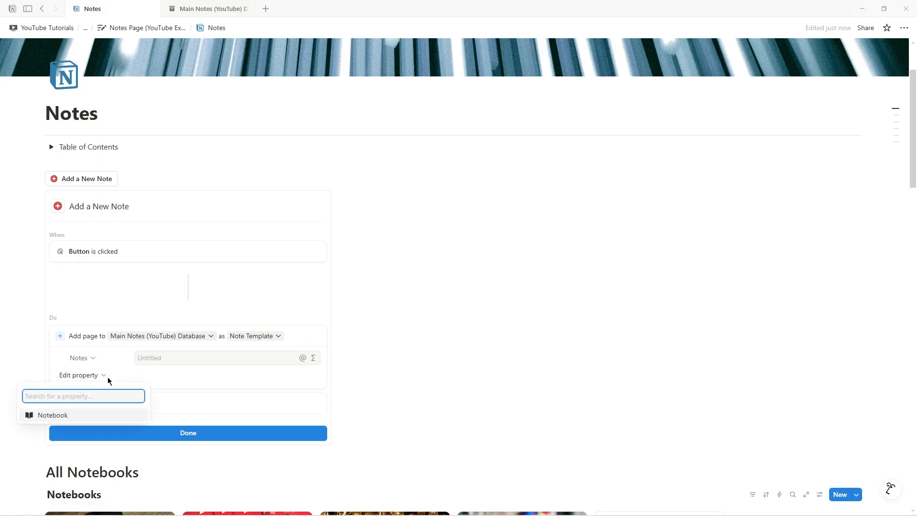
{"action": "left_click", "coordinate": [61, 418]}
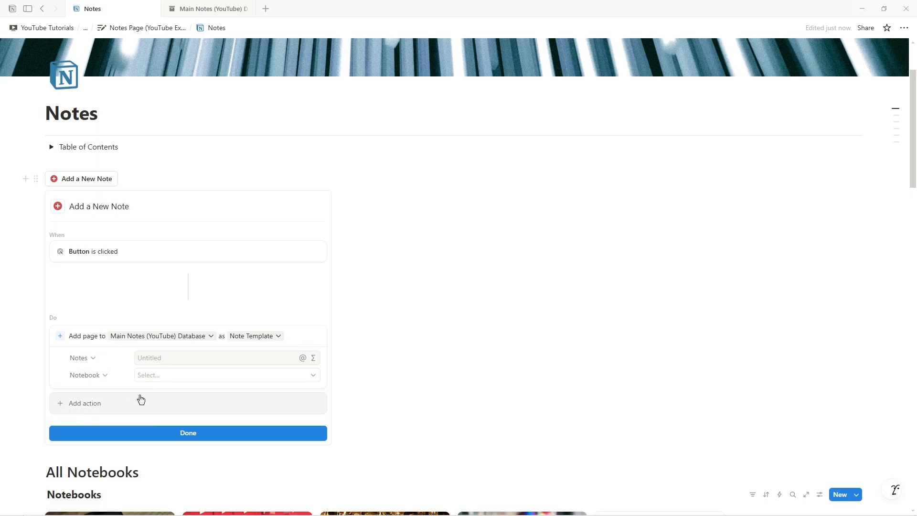
{"action": "left_click", "coordinate": [177, 379]}
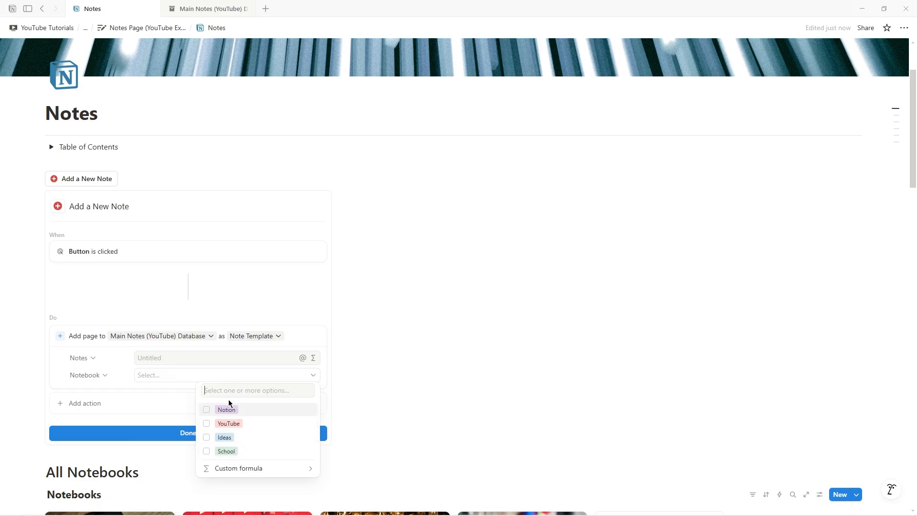
{"action": "left_click", "coordinate": [359, 366]}
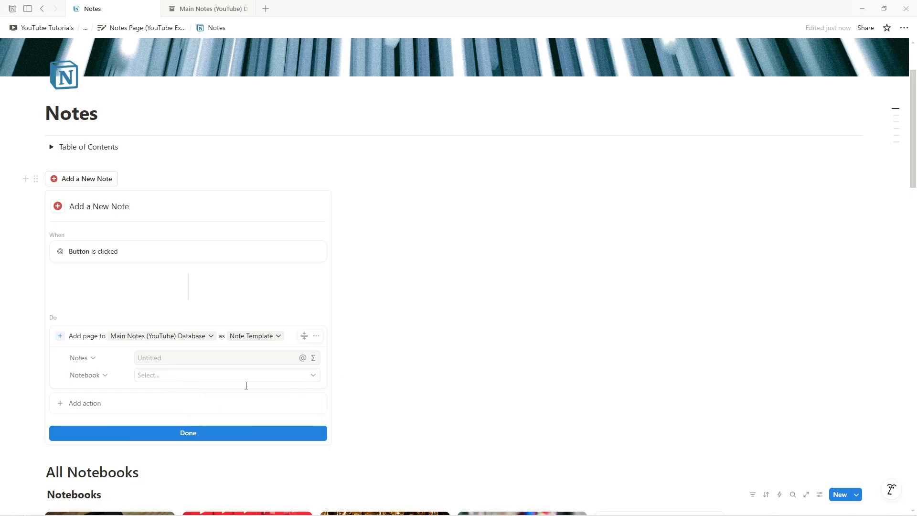
Add a second action that opens the Page added in Center peek, and save the button
{"action": "left_click", "coordinate": [109, 405]}
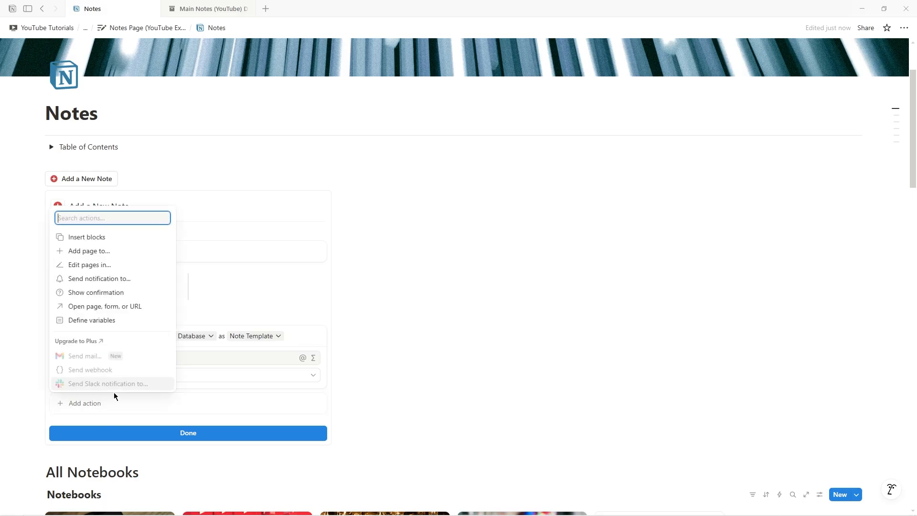
{"action": "left_click", "coordinate": [147, 308]}
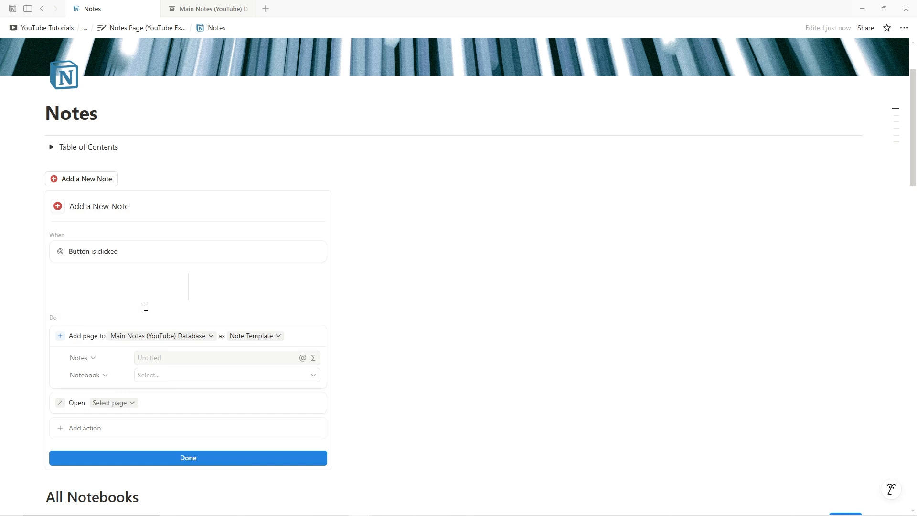
{"action": "left_click", "coordinate": [133, 403]}
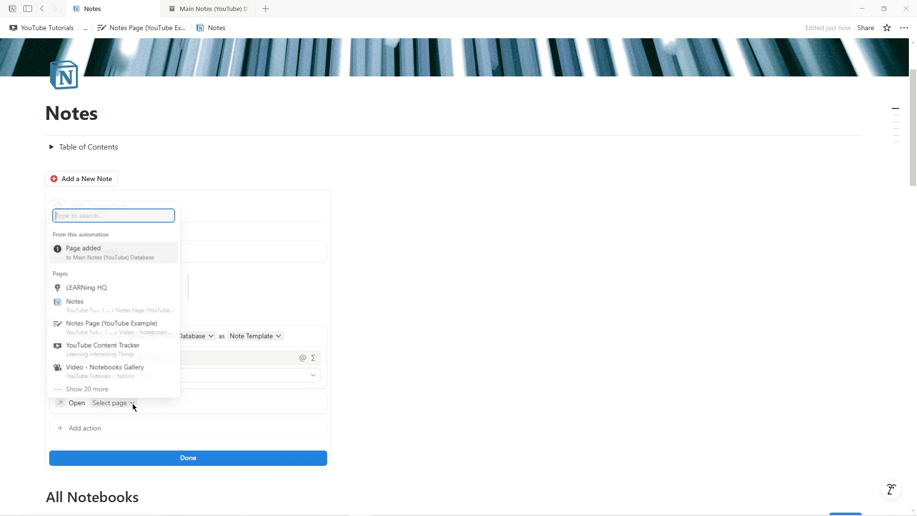
{"action": "left_click", "coordinate": [83, 252]}
{"action": "key", "text": "Escape"}
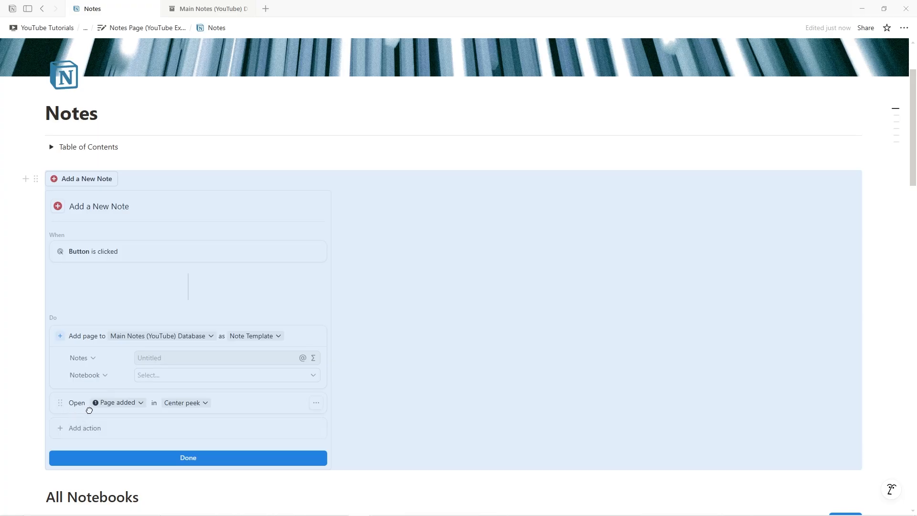
{"action": "left_click", "coordinate": [189, 404]}
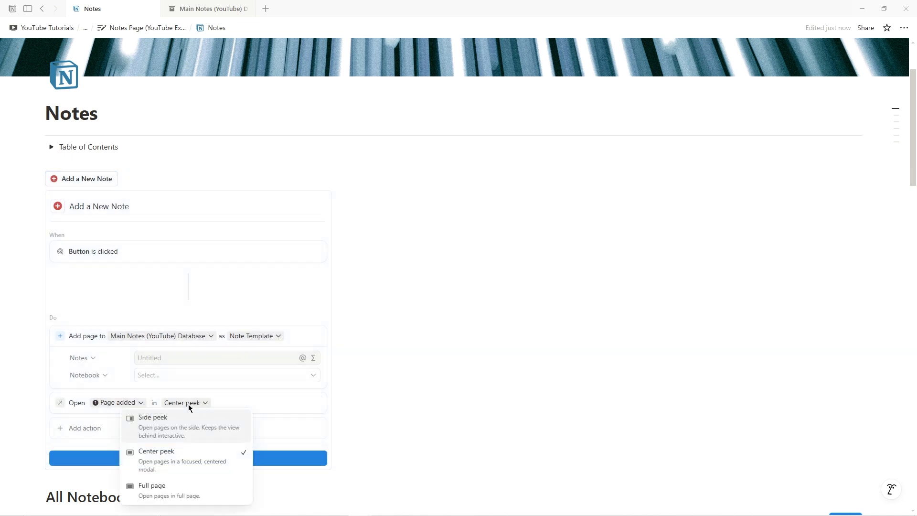
{"action": "left_click", "coordinate": [167, 466]}
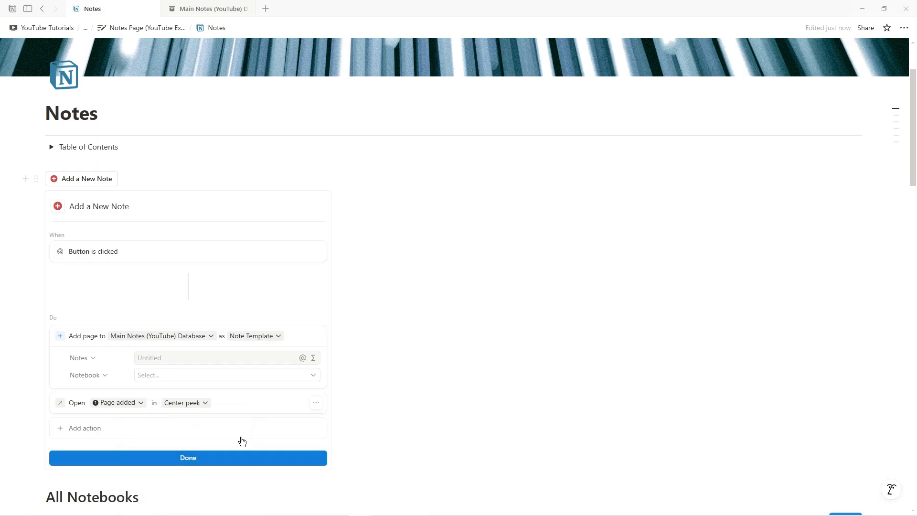
{"action": "left_click", "coordinate": [197, 458]}
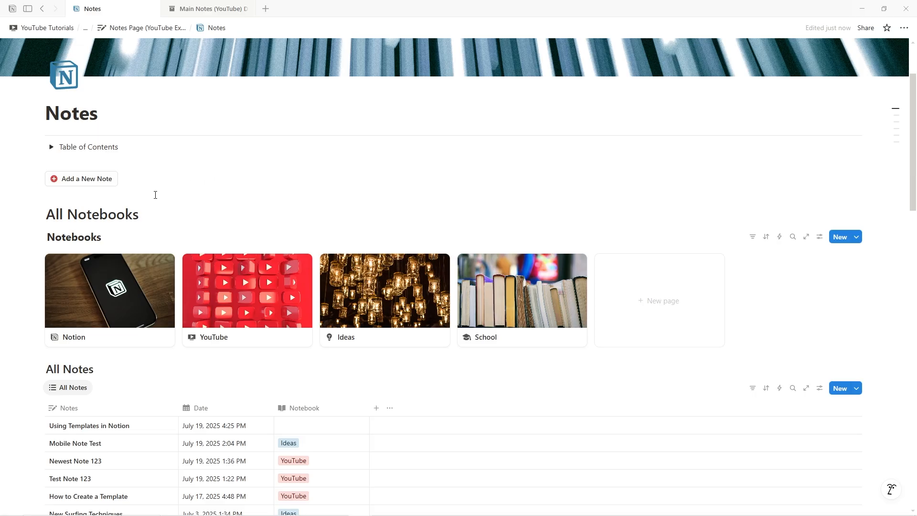
Test the button by creating a note titled "Test Note 123" in the Ideas notebook, and check it in the All Notes table
{"action": "scroll", "coordinate": [471, 280], "scroll_direction": "up", "scroll_amount": 3}
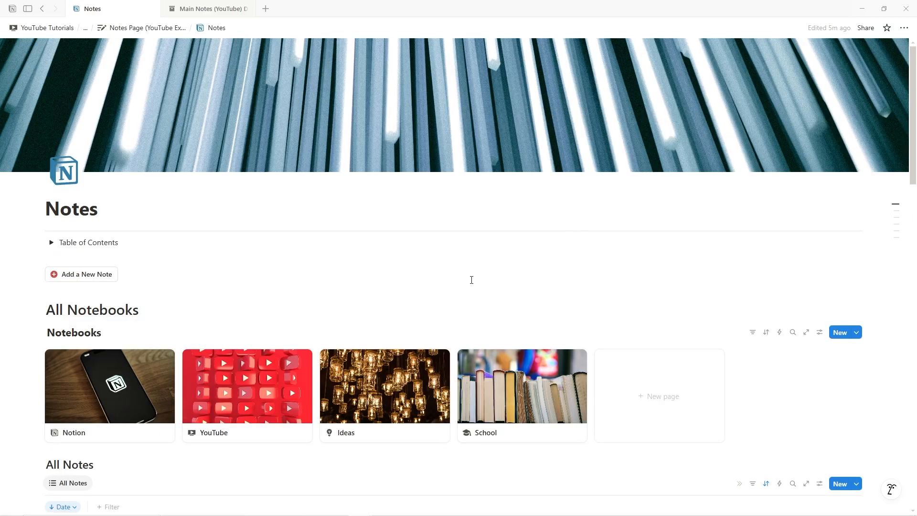
{"action": "left_click", "coordinate": [93, 280]}
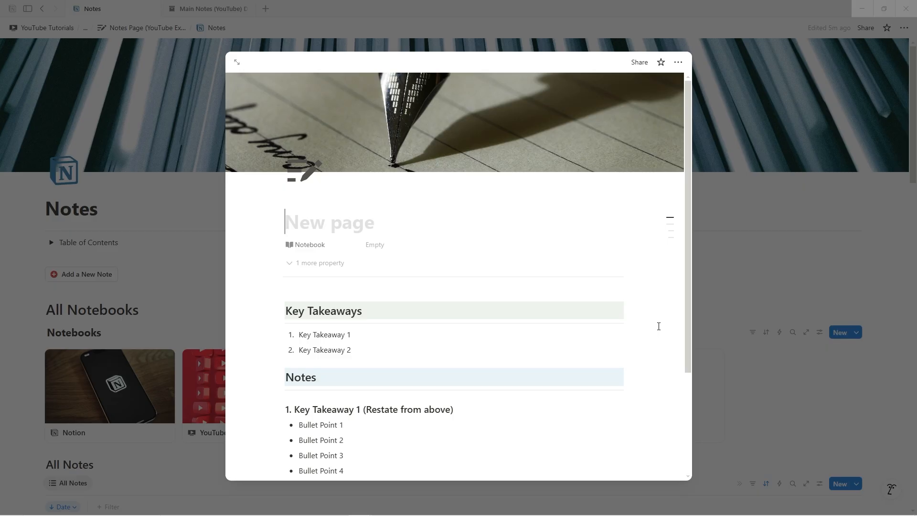
{"action": "type", "text": "Test Note 123"}
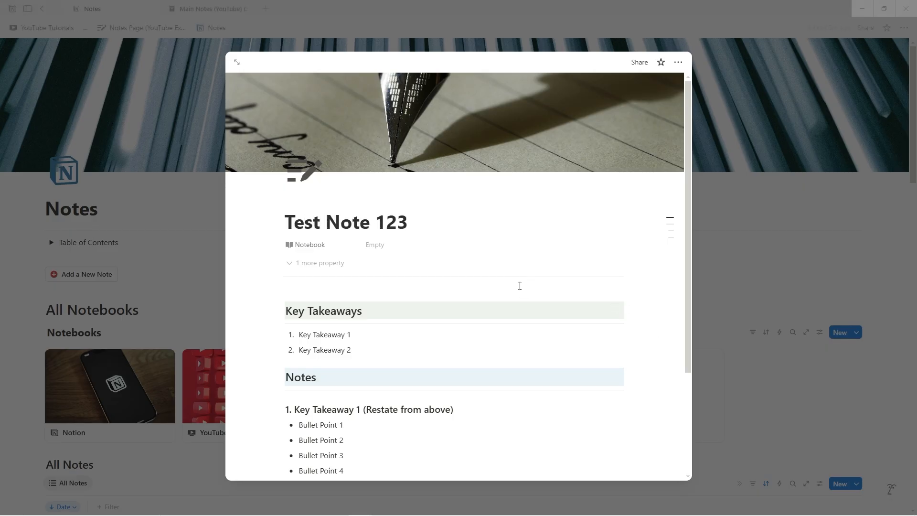
{"action": "left_click", "coordinate": [387, 246]}
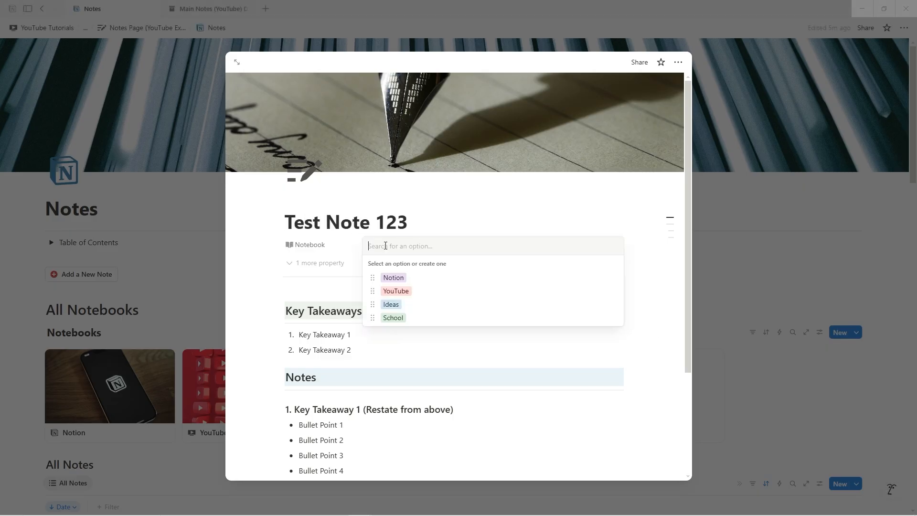
{"action": "left_click", "coordinate": [392, 308]}
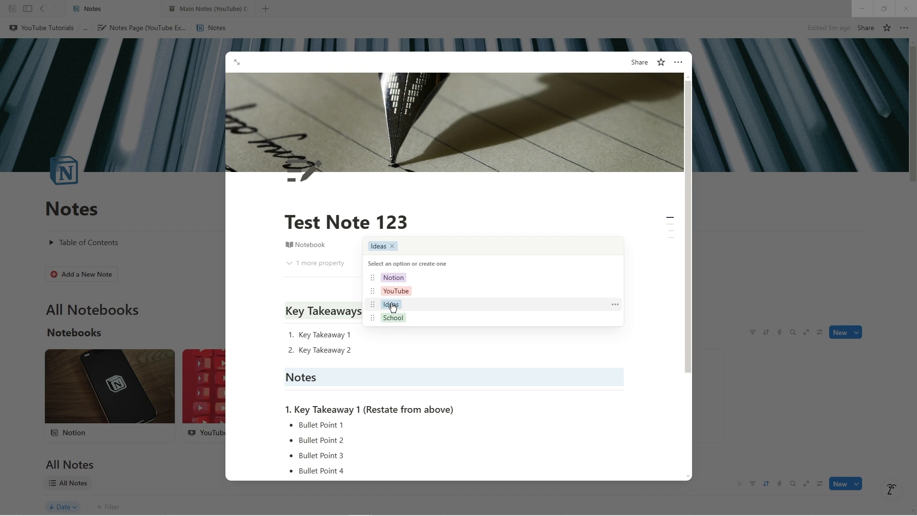
{"action": "left_click", "coordinate": [500, 207]}
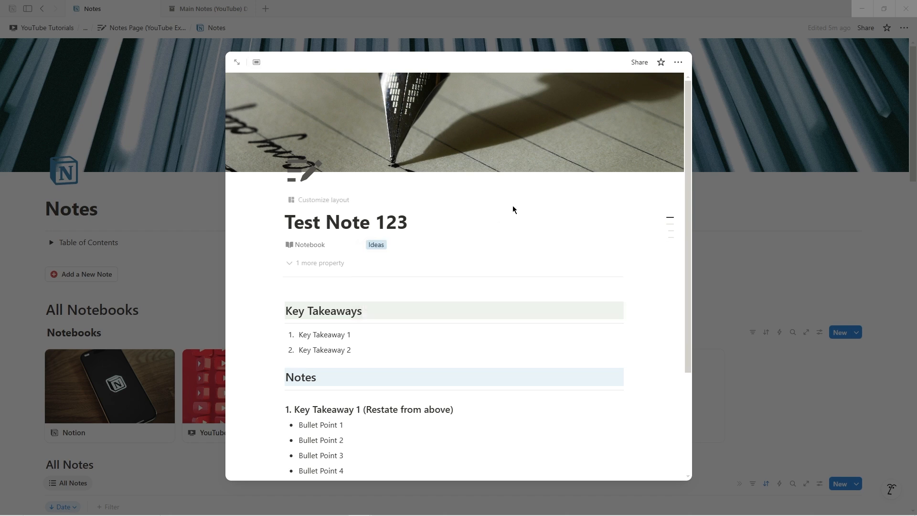
{"action": "left_click", "coordinate": [723, 202]}
{"action": "scroll", "coordinate": [723, 203], "scroll_direction": "down", "scroll_amount": 5}
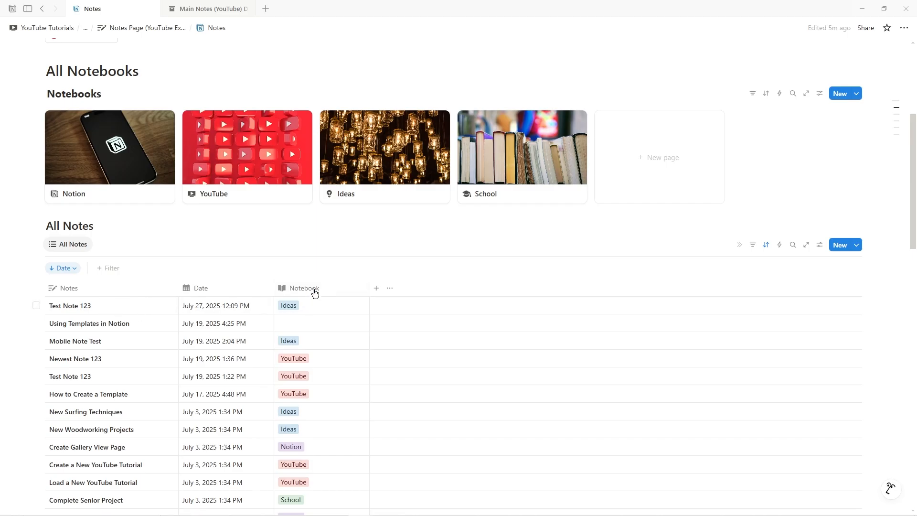
{"action": "scroll", "coordinate": [314, 293], "scroll_direction": "down", "scroll_amount": 1}
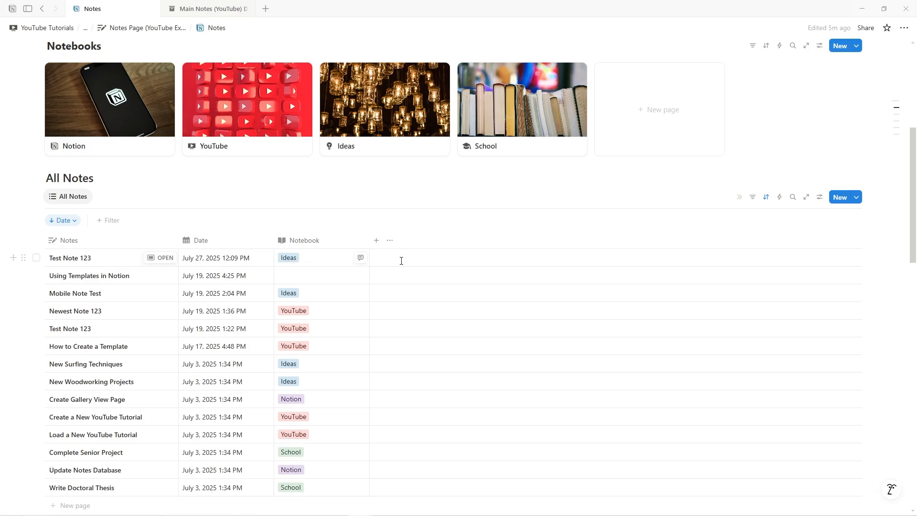
{"action": "left_click_drag", "start_coordinate": [913, 173], "coordinate": [901, 362]}
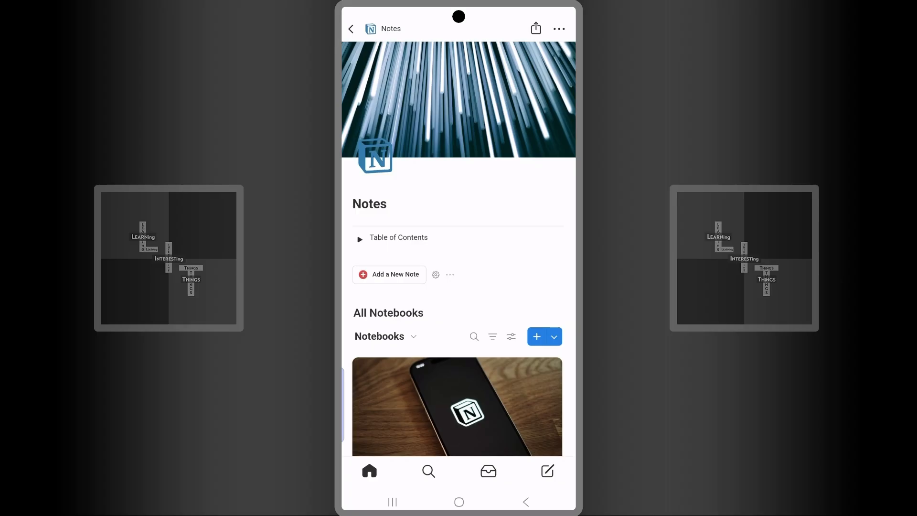
In the Notion mobile app, use the Add a New Note button to create "Test Note 456" in the School notebook
{"action": "left_click", "coordinate": [389, 274]}
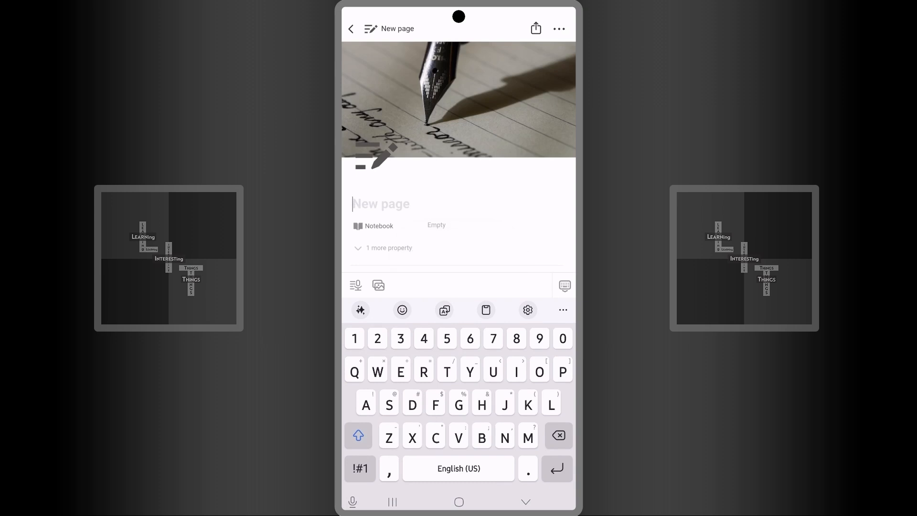
{"action": "type", "text": "Test Note 456"}
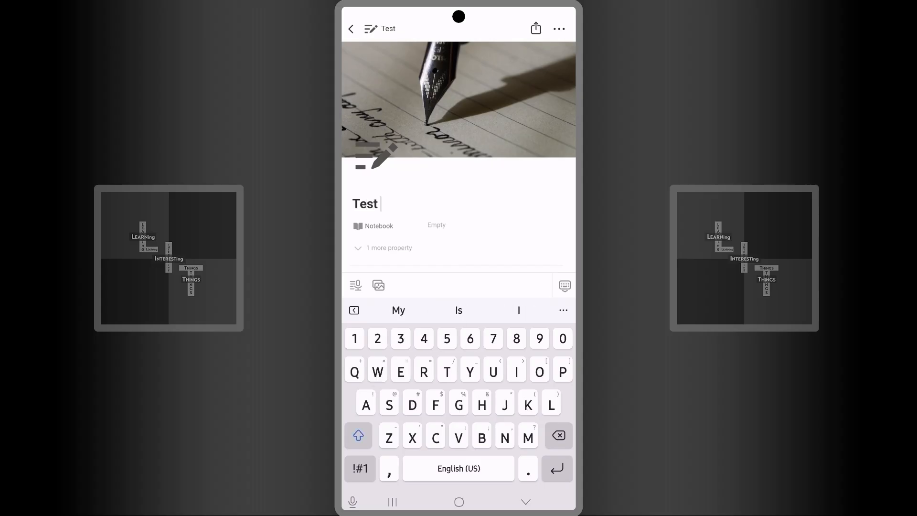
{"action": "left_click", "coordinate": [436, 226]}
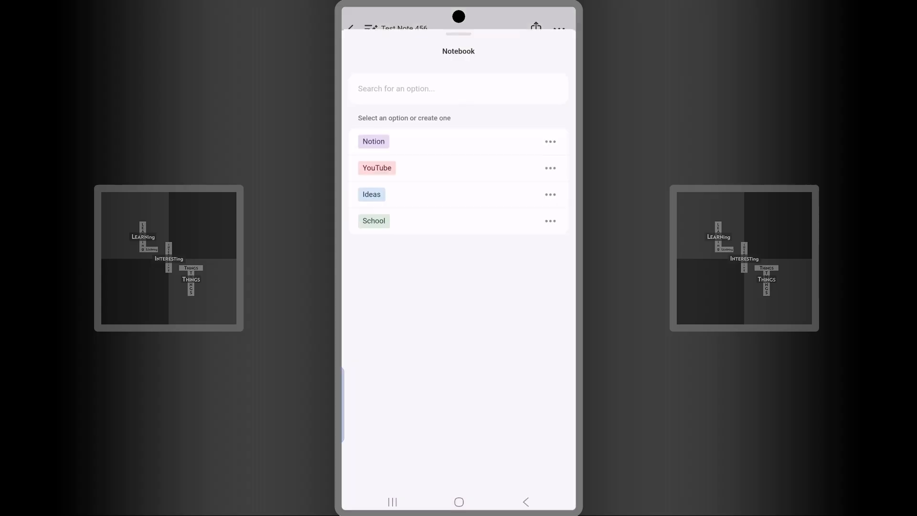
{"action": "left_click", "coordinate": [374, 220]}
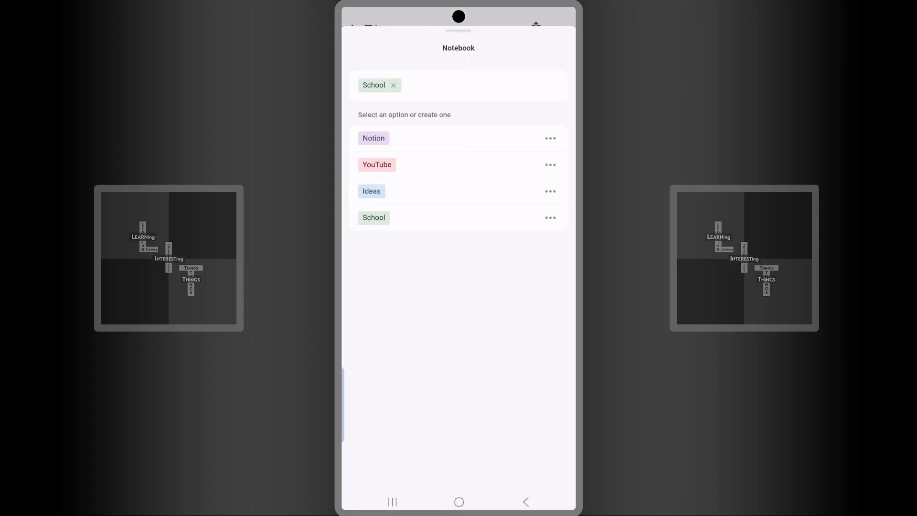
{"action": "left_click_drag", "start_coordinate": [459, 31], "coordinate": [459, 230]}
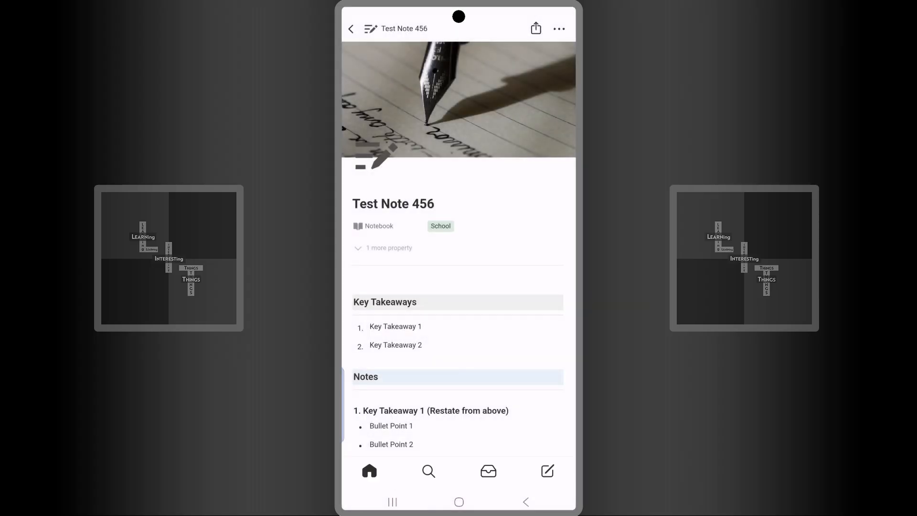
{"action": "scroll", "coordinate": [458, 244], "scroll_direction": "down", "scroll_amount": 3}
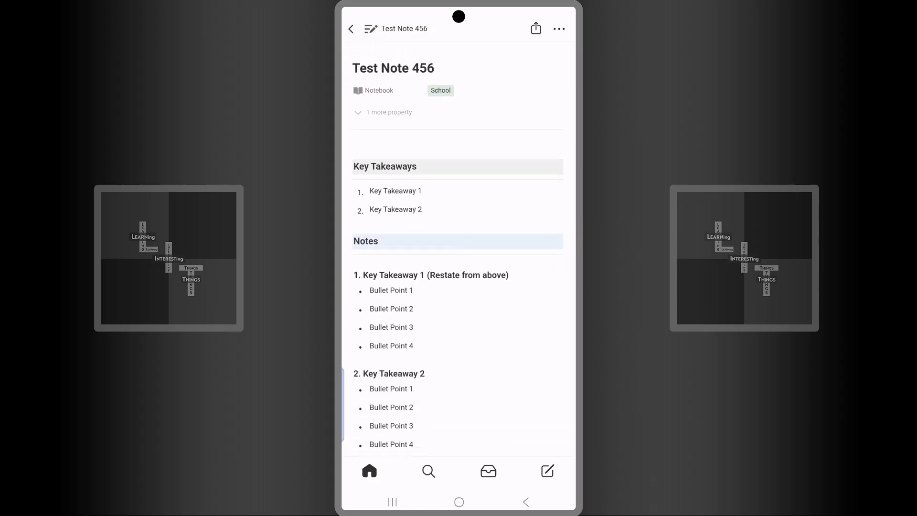
Return to the mobile Notes page and jump through the Table of Contents to School Notes to check Test Note 456 and its properties
{"action": "scroll", "coordinate": [458, 249], "scroll_direction": "up", "scroll_amount": 3}
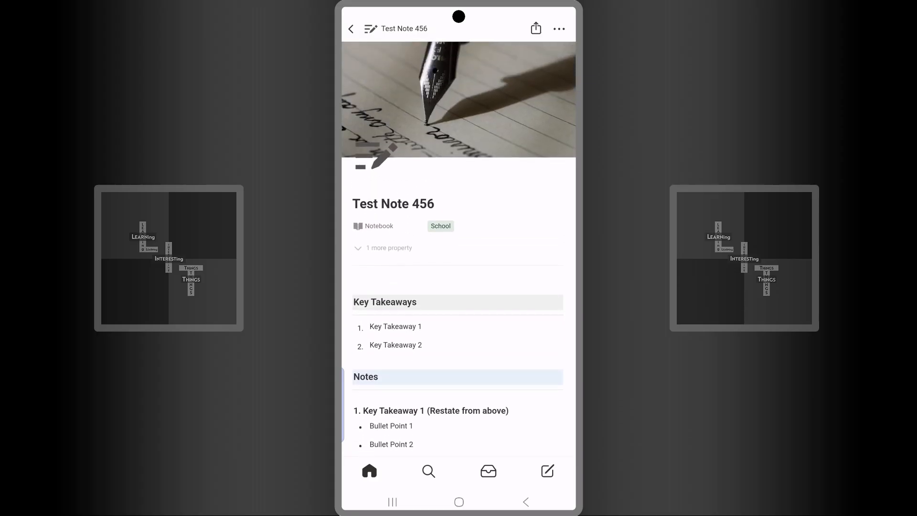
{"action": "left_click", "coordinate": [351, 30]}
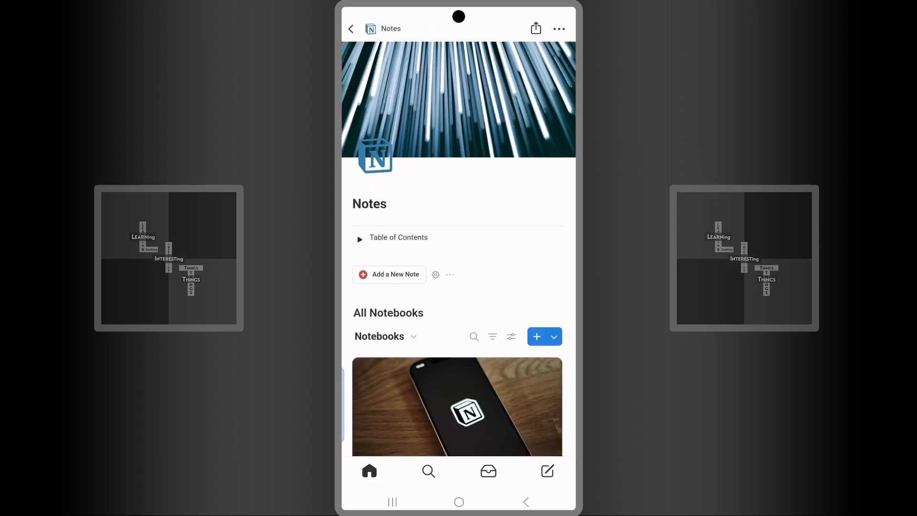
{"action": "left_click", "coordinate": [360, 239]}
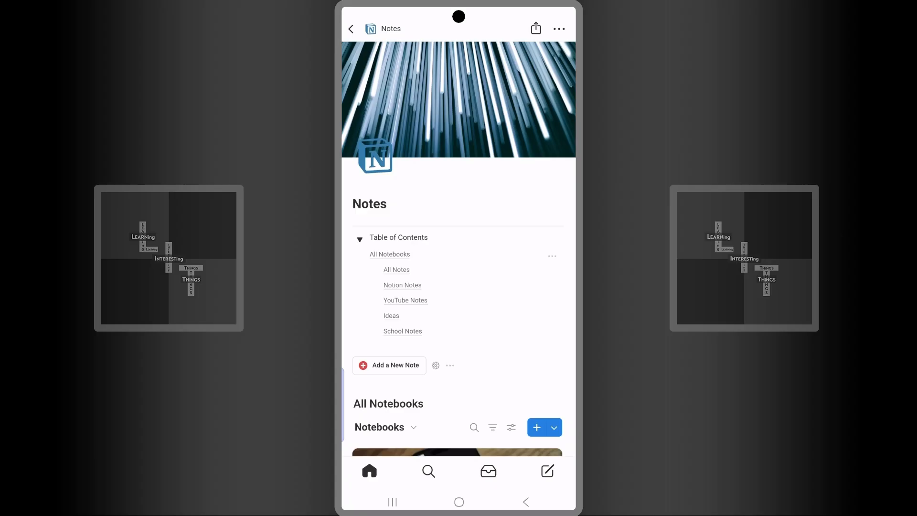
{"action": "left_click", "coordinate": [403, 331]}
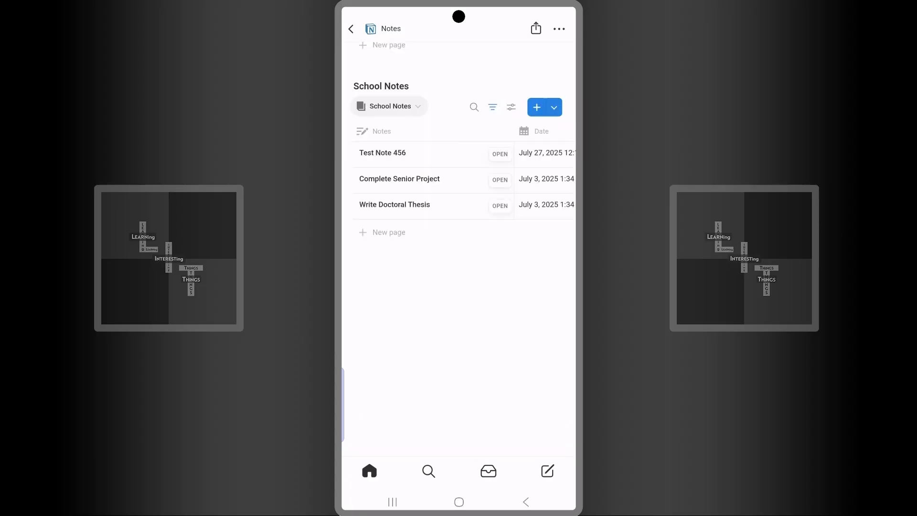
{"action": "scroll", "coordinate": [459, 179], "scroll_direction": "right", "scroll_amount": 3}
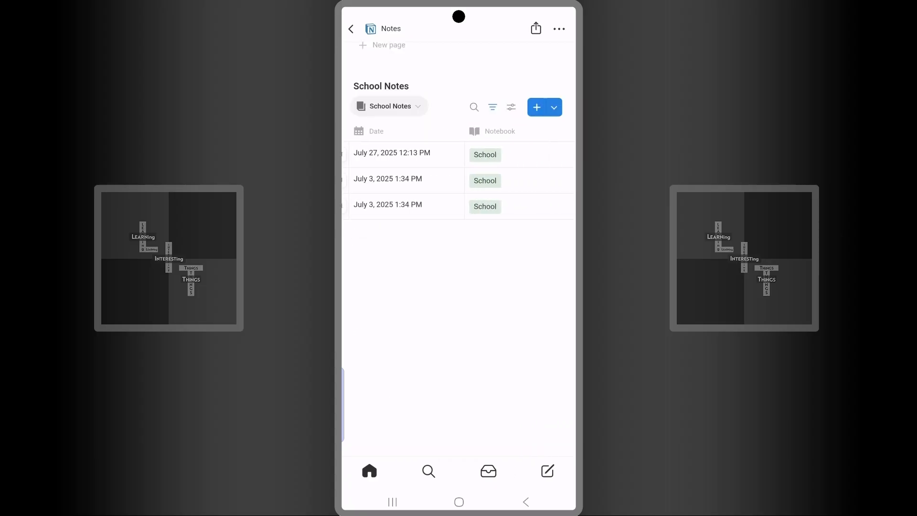
{"action": "scroll", "coordinate": [458, 179], "scroll_direction": "left", "scroll_amount": 3}
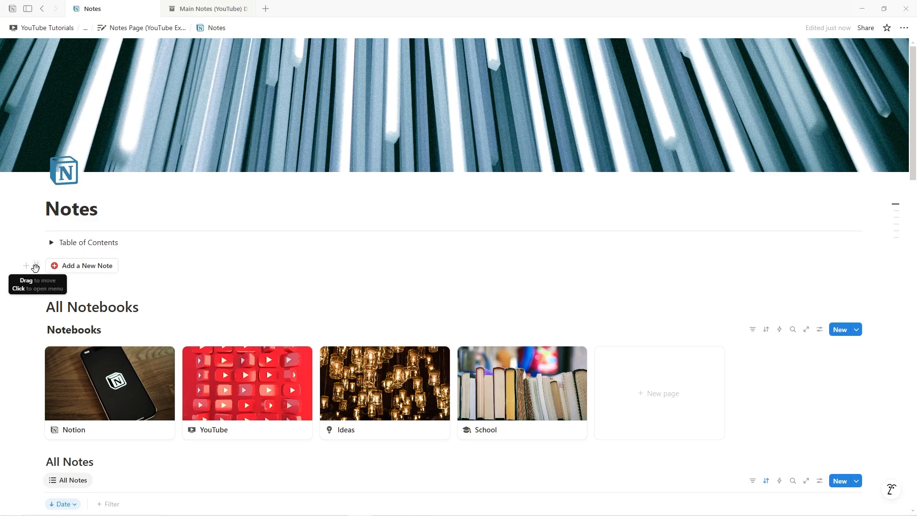
Set the background color of the Add a New Note button to Green background on the desktop Notes page
{"action": "left_click", "coordinate": [36, 267]}
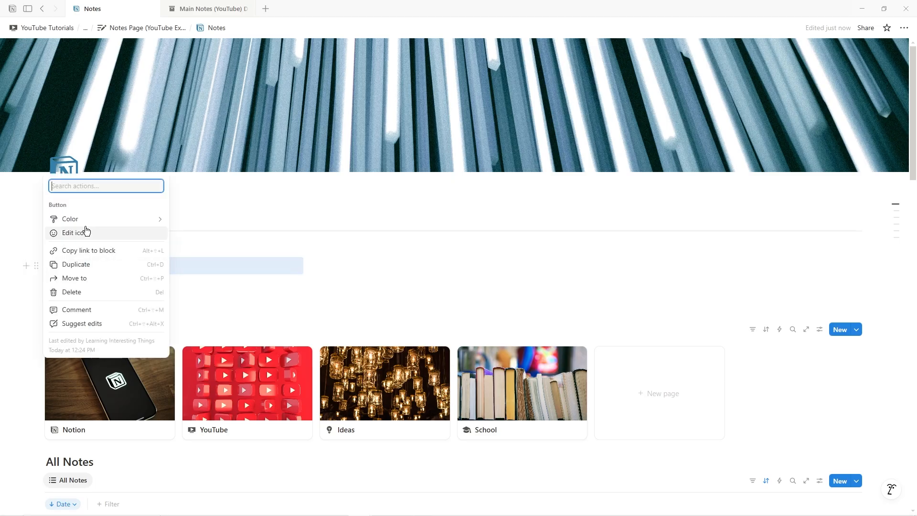
{"action": "mouse_move", "coordinate": [91, 225]}
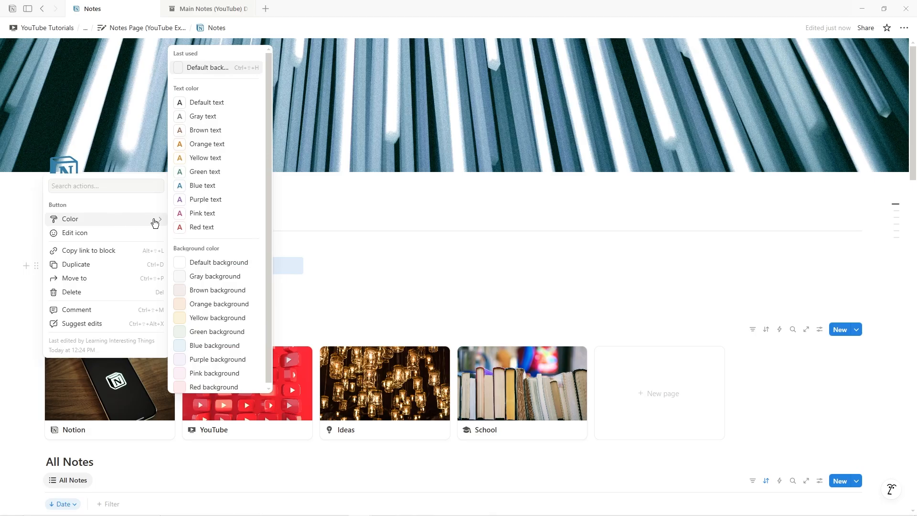
{"action": "left_click", "coordinate": [219, 334]}
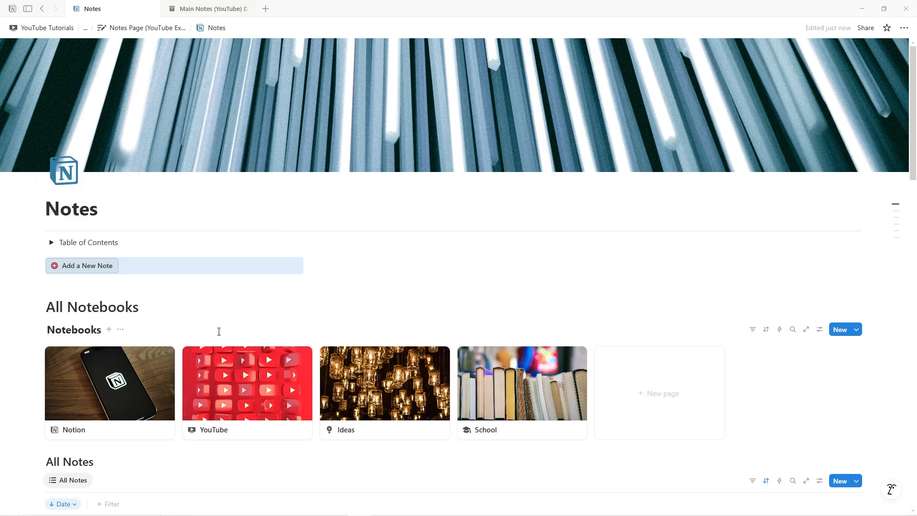
{"action": "left_click", "coordinate": [364, 211]}
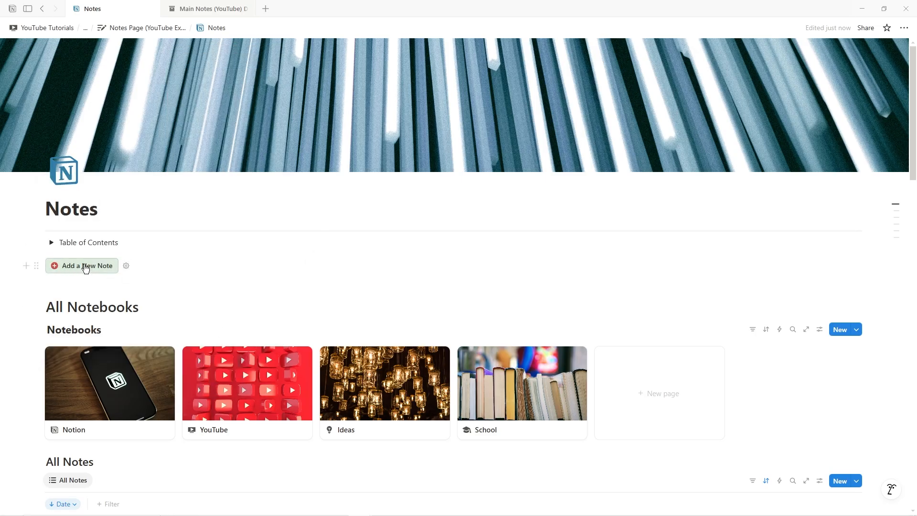
Reset the Add a New Note button's color to Default background
{"action": "left_click", "coordinate": [36, 266]}
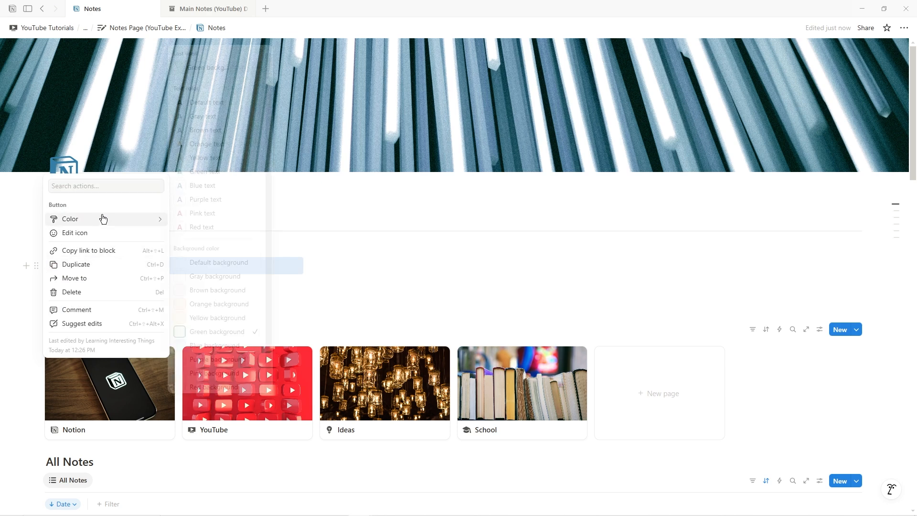
{"action": "left_click", "coordinate": [219, 262]}
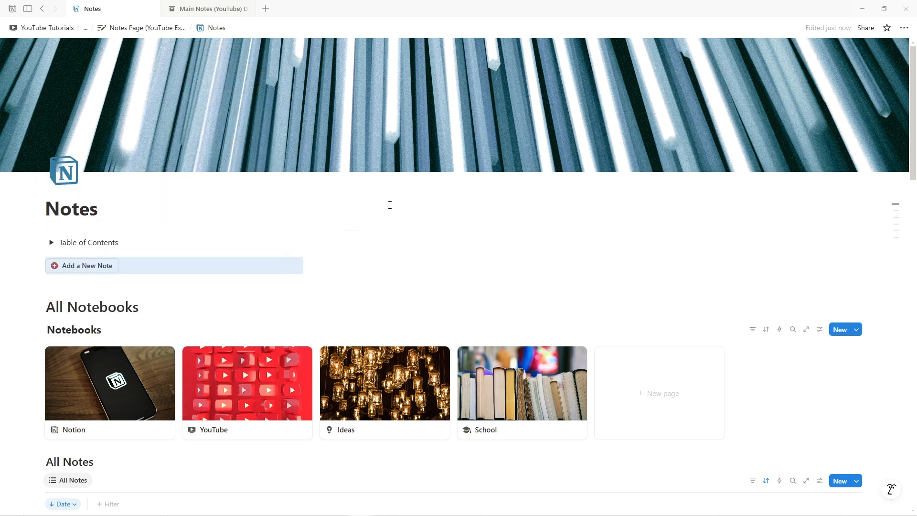
{"action": "left_click", "coordinate": [396, 274]}
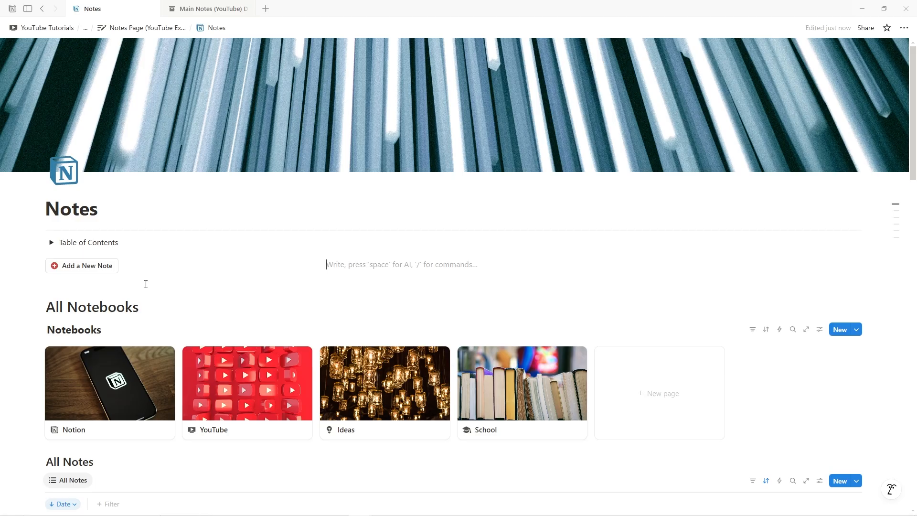
Insert a callout block directly below the Add a New Note button and give it a blue background
{"action": "left_click", "coordinate": [150, 264]}
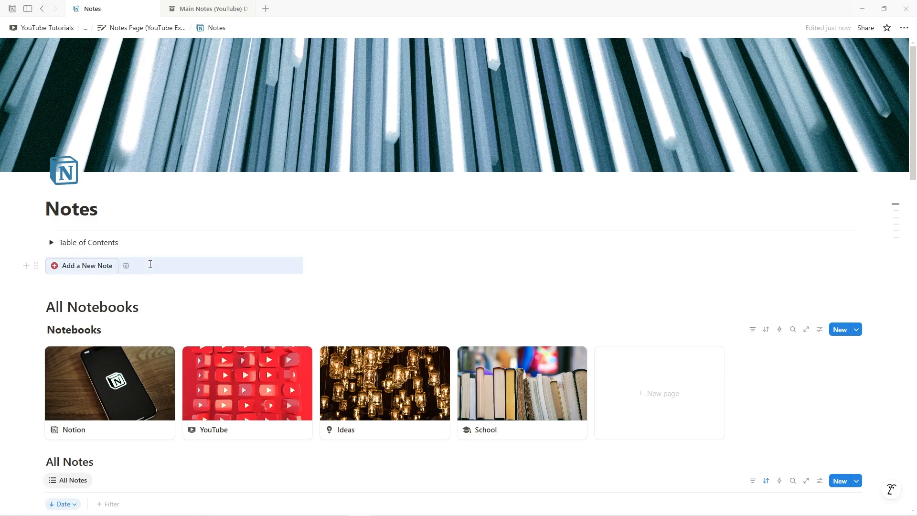
{"action": "key", "text": "Return"}
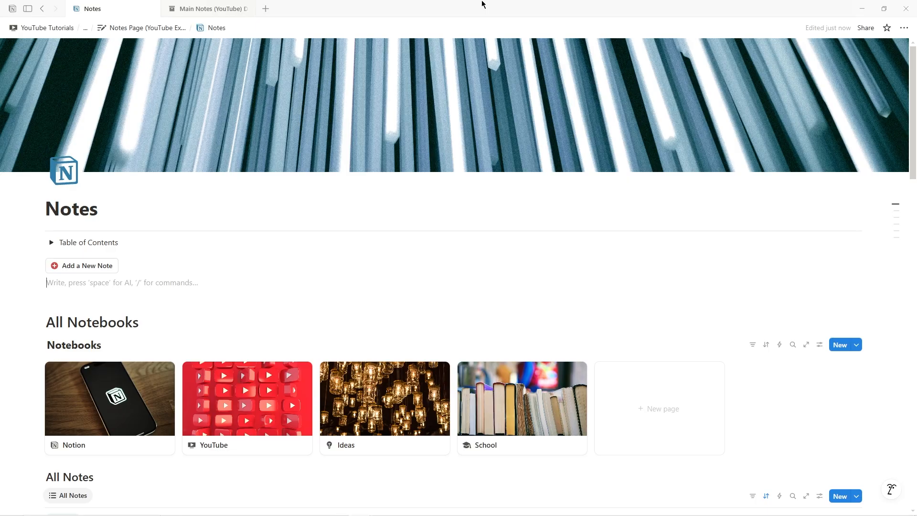
{"action": "type", "text": "/callout"}
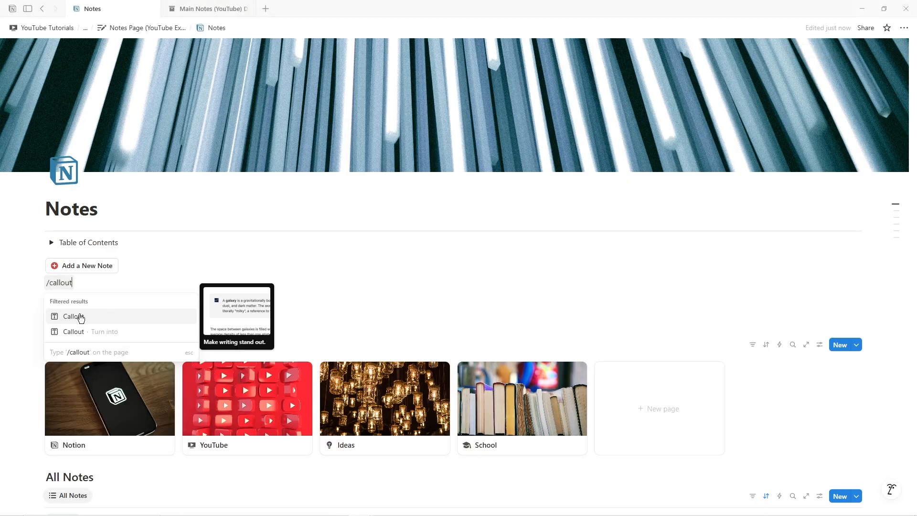
{"action": "left_click", "coordinate": [78, 316]}
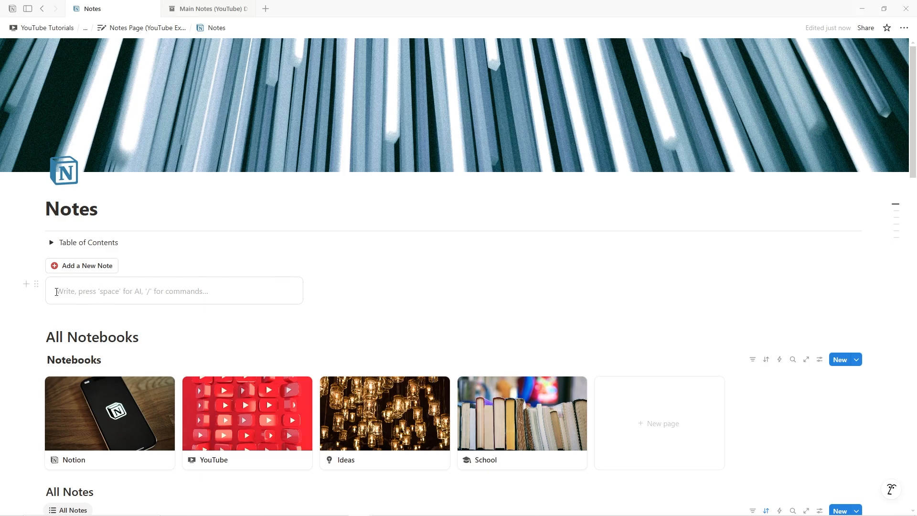
{"action": "left_click", "coordinate": [36, 285]}
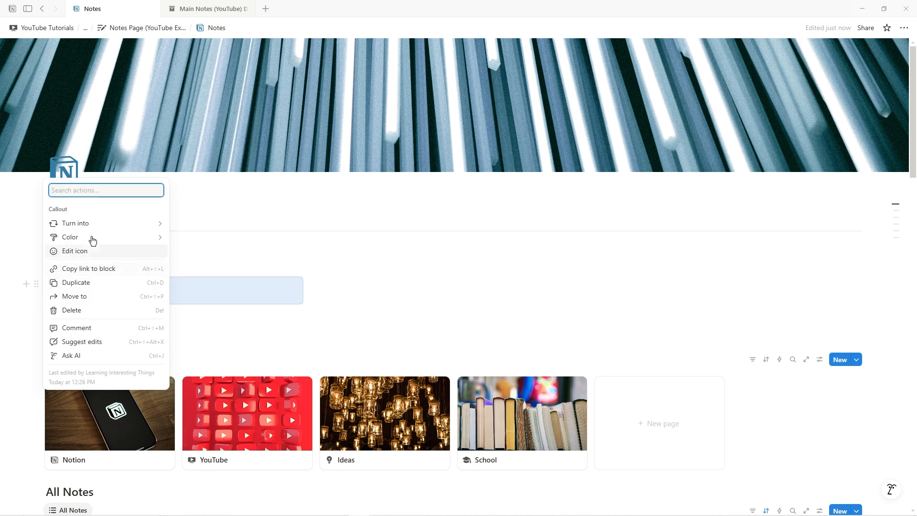
{"action": "mouse_move", "coordinate": [98, 239]}
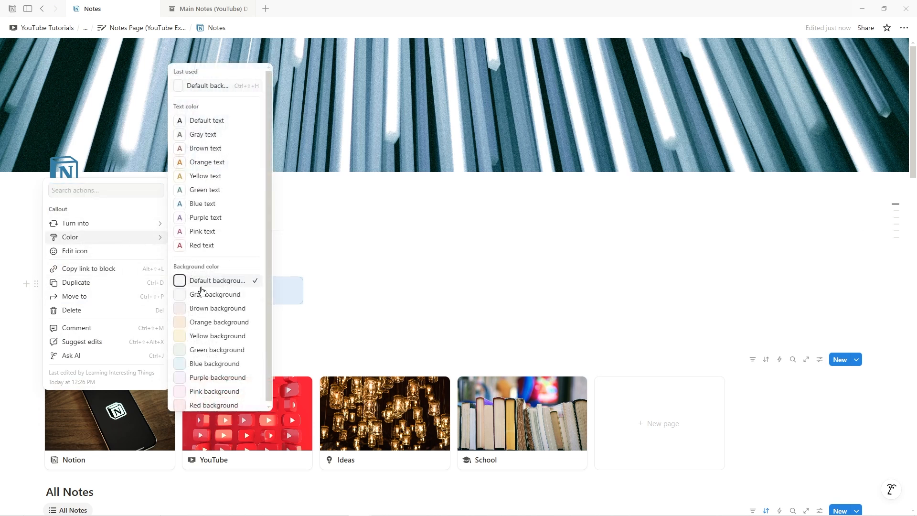
{"action": "left_click", "coordinate": [219, 364]}
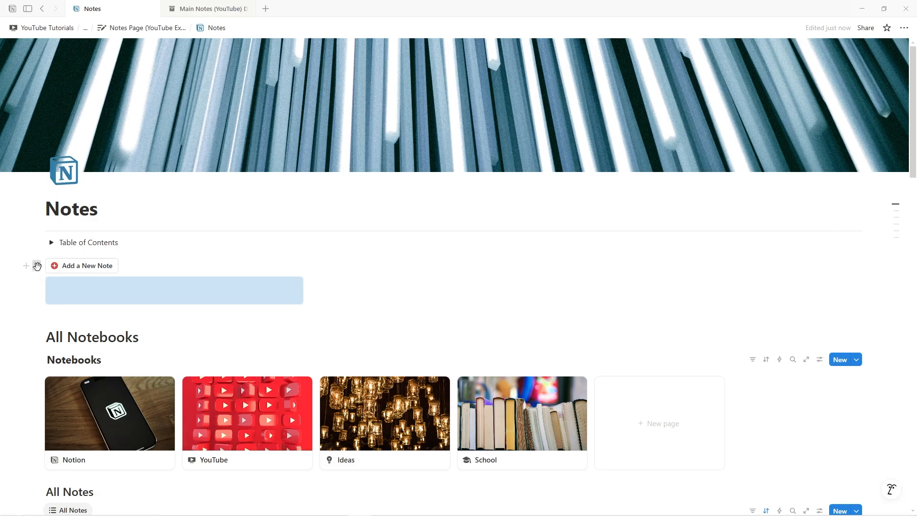
Move the Add a New Note button into the blue callout and remove the empty line beneath it
{"action": "left_click_drag", "start_coordinate": [37, 266], "coordinate": [119, 288]}
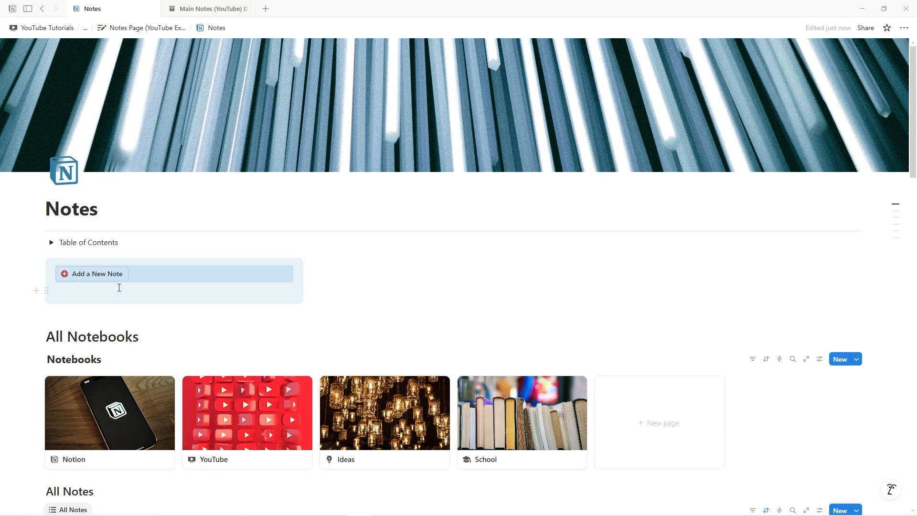
{"action": "left_click", "coordinate": [156, 290]}
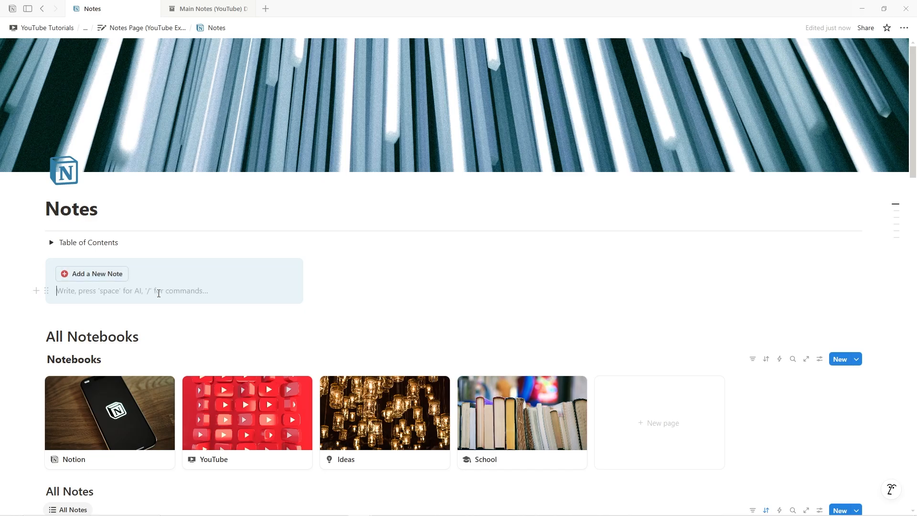
{"action": "key", "text": "BackSpace"}
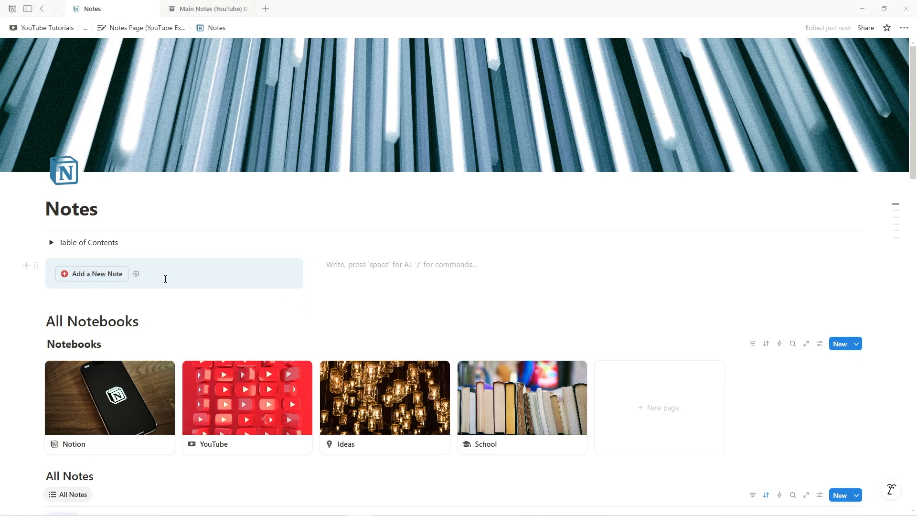
Add blank lines between the Table of Contents toggle and the blue callout
{"action": "left_click", "coordinate": [330, 316]}
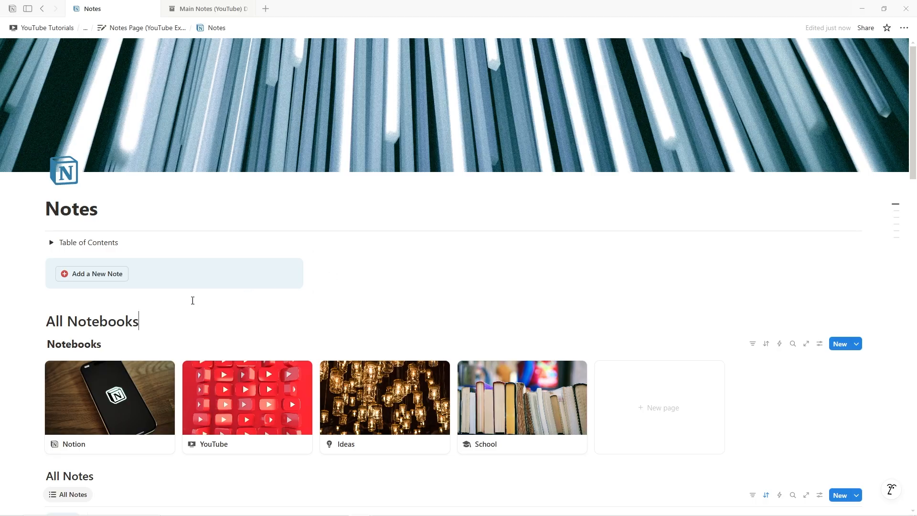
{"action": "left_click", "coordinate": [174, 299]}
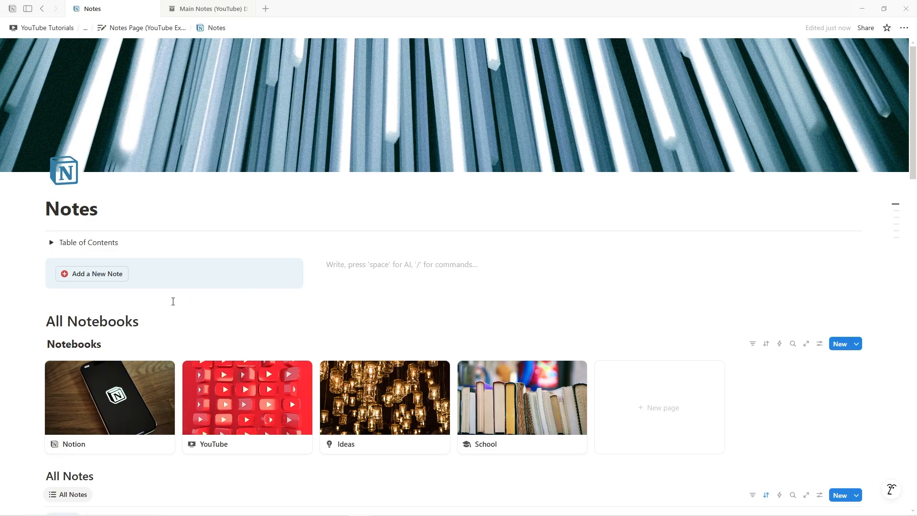
{"action": "left_click", "coordinate": [140, 246]}
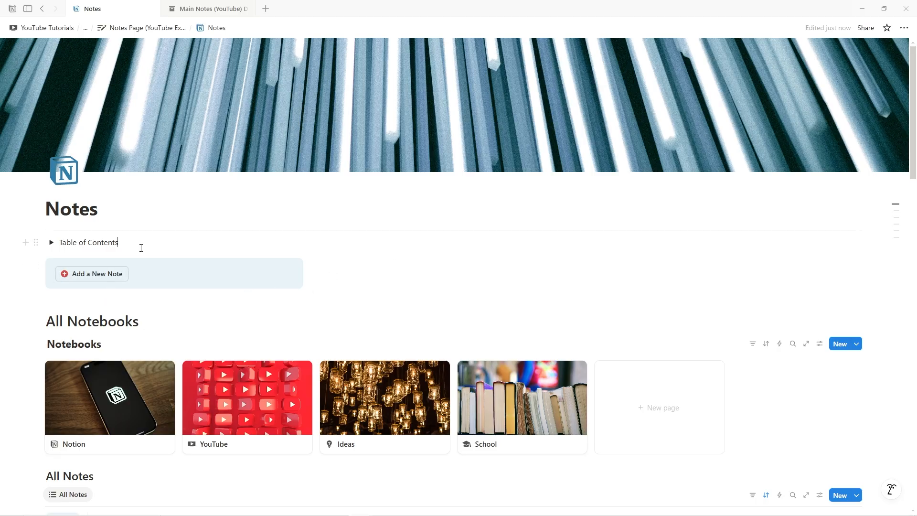
{"action": "key", "text": "Return"}
{"action": "key", "text": "Return"}
{"action": "key", "text": "Return"}
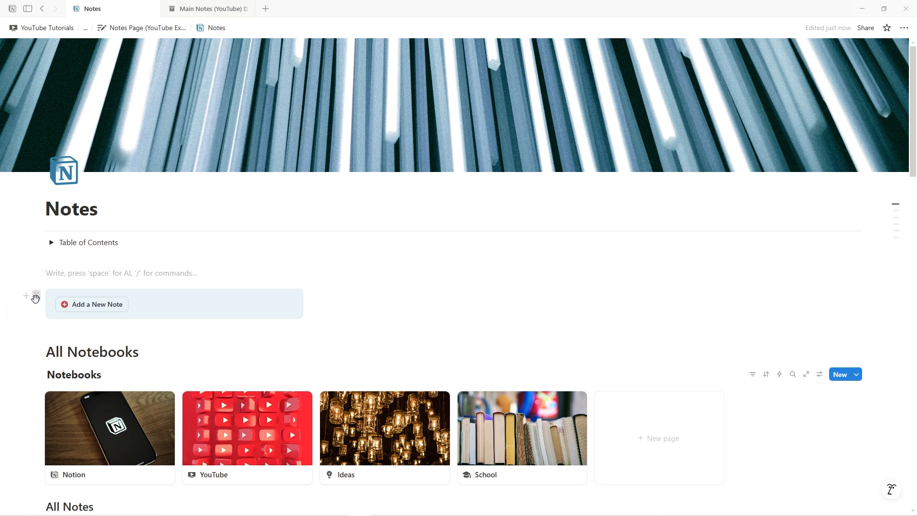
Move the callout out of its column to full page width, and place it back into the column layout below
{"action": "left_click_drag", "start_coordinate": [36, 296], "coordinate": [54, 273]}
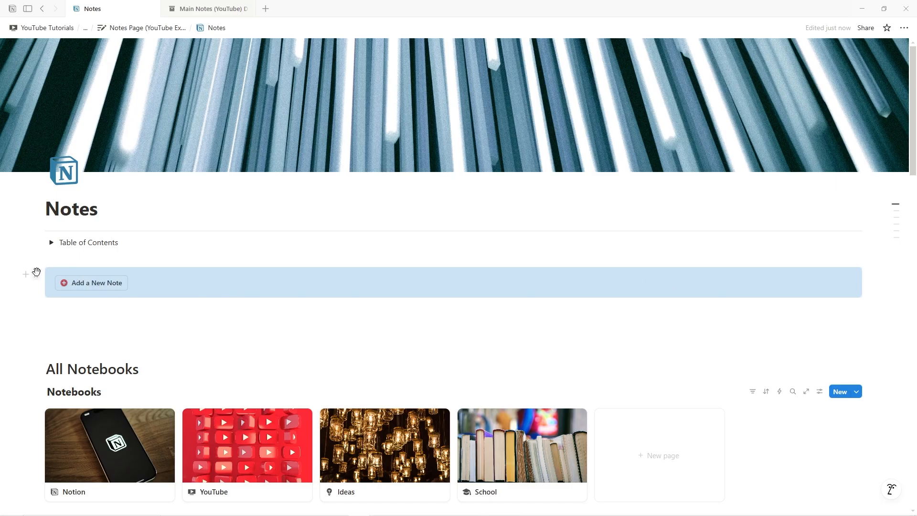
{"action": "left_click_drag", "start_coordinate": [36, 274], "coordinate": [45, 326]}
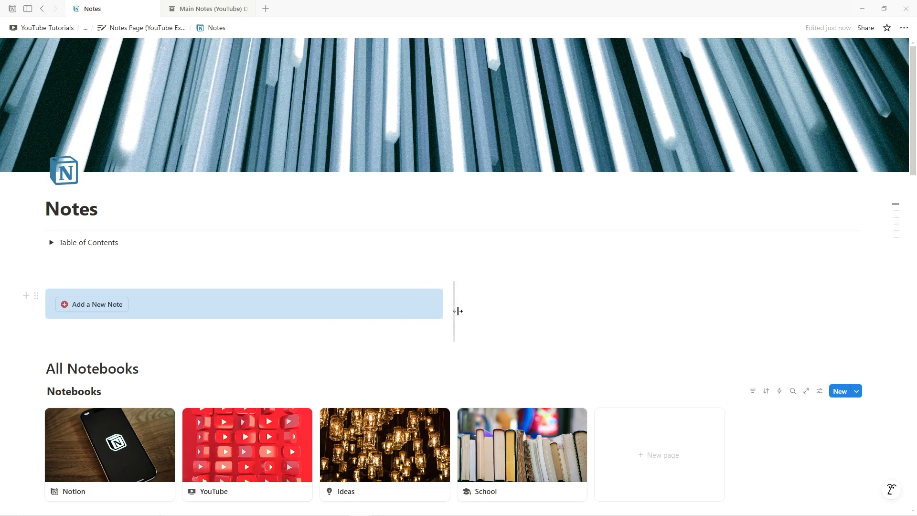
Try to turn the callout holding the button into 4 columns
{"action": "left_click", "coordinate": [36, 296]}
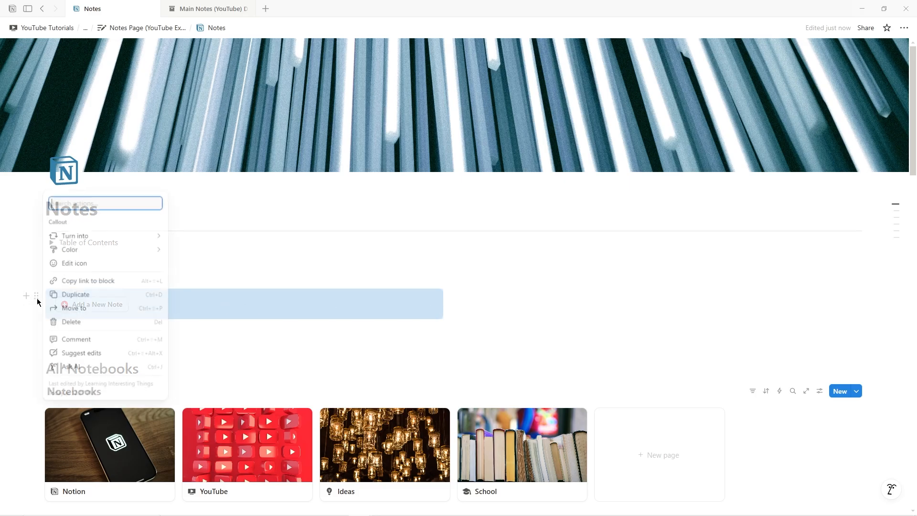
{"action": "mouse_move", "coordinate": [116, 227]}
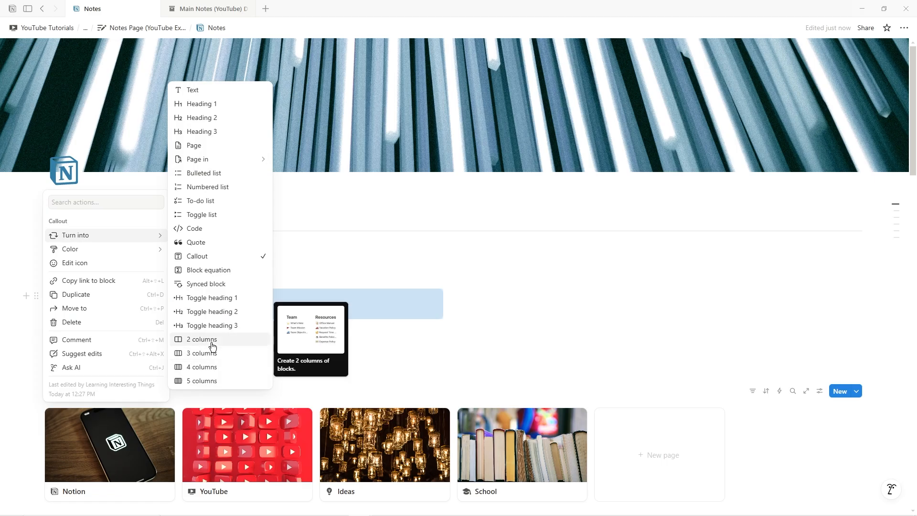
{"action": "left_click", "coordinate": [213, 366]}
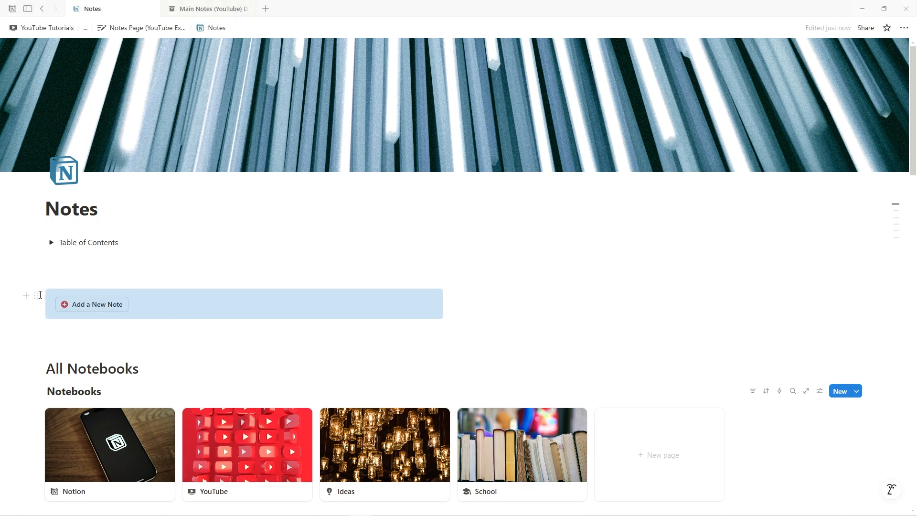
Turn the callout holding the Add a New Note button into 3 columns
{"action": "left_click", "coordinate": [37, 297]}
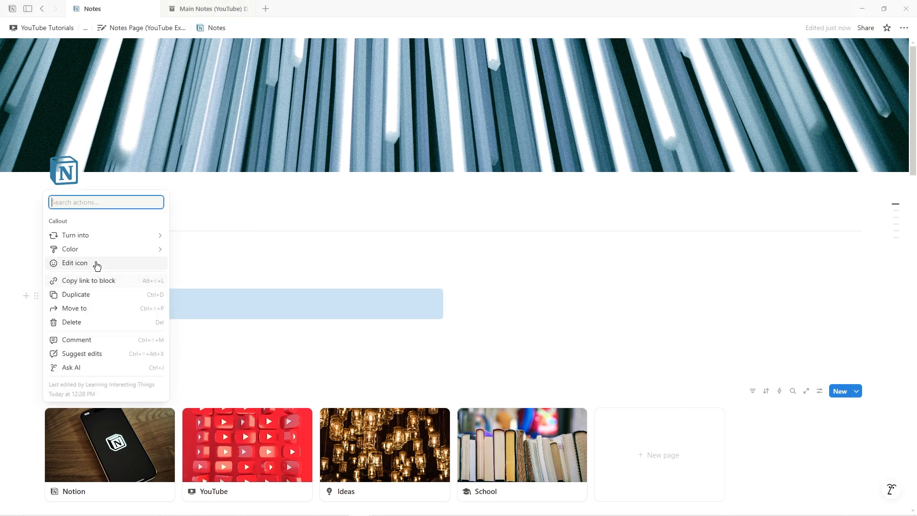
{"action": "mouse_move", "coordinate": [139, 238]}
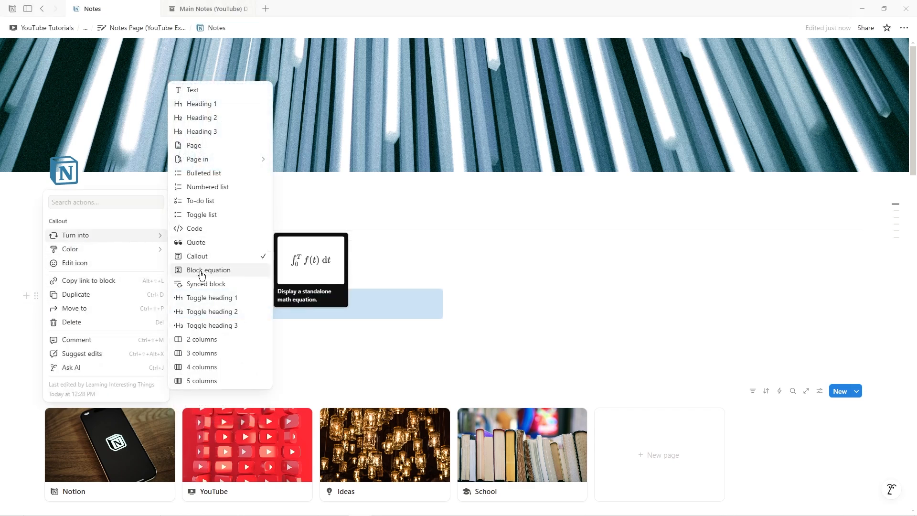
{"action": "left_click", "coordinate": [208, 354]}
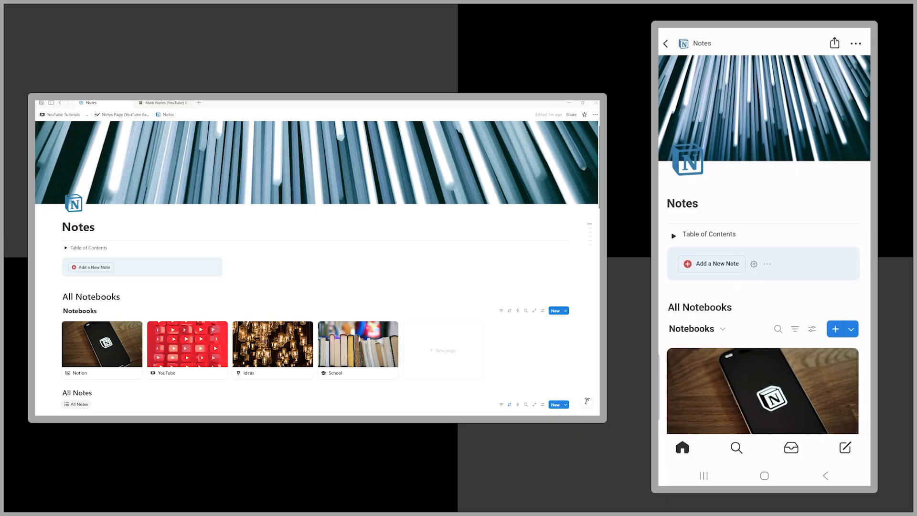